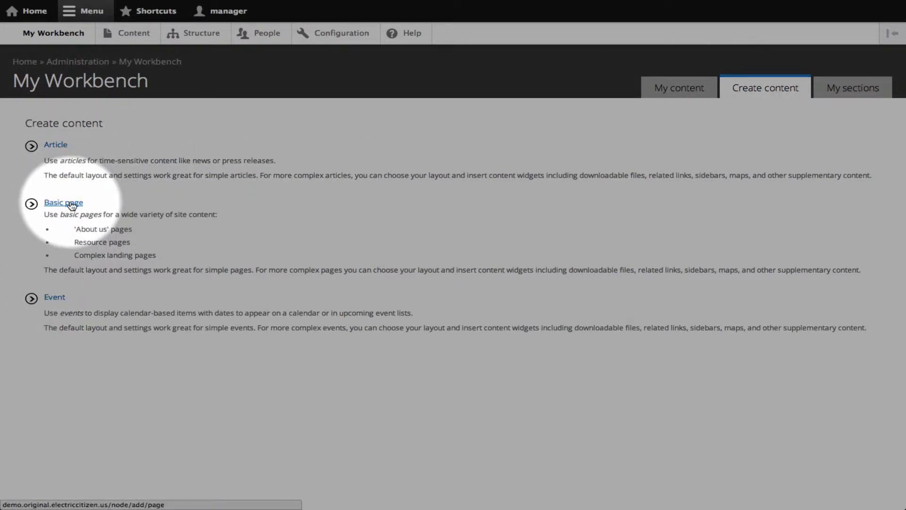
Start creating a new Basic page from the site's content listing
left_click(135, 38)
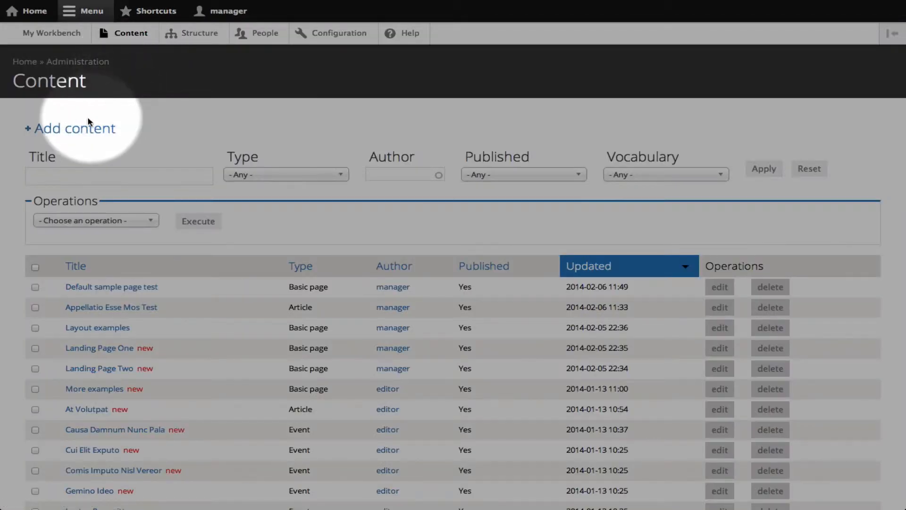
left_click(78, 131)
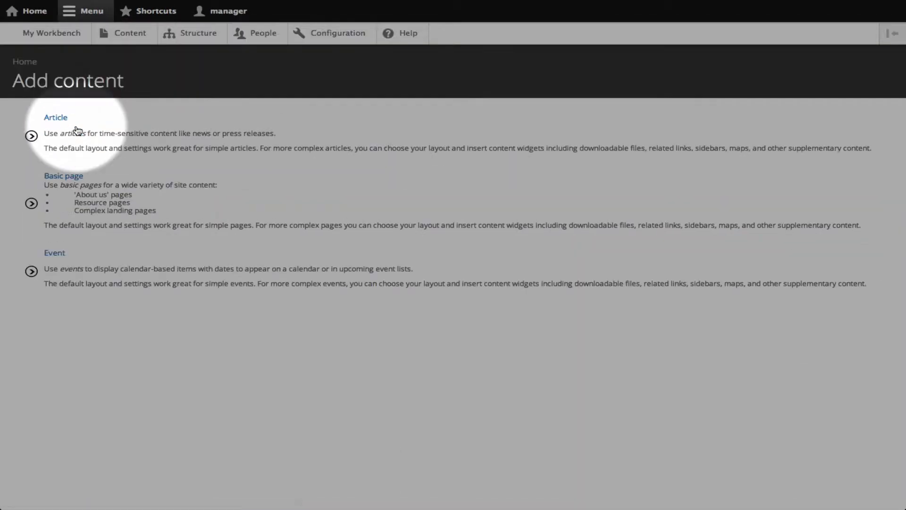
left_click(68, 178)
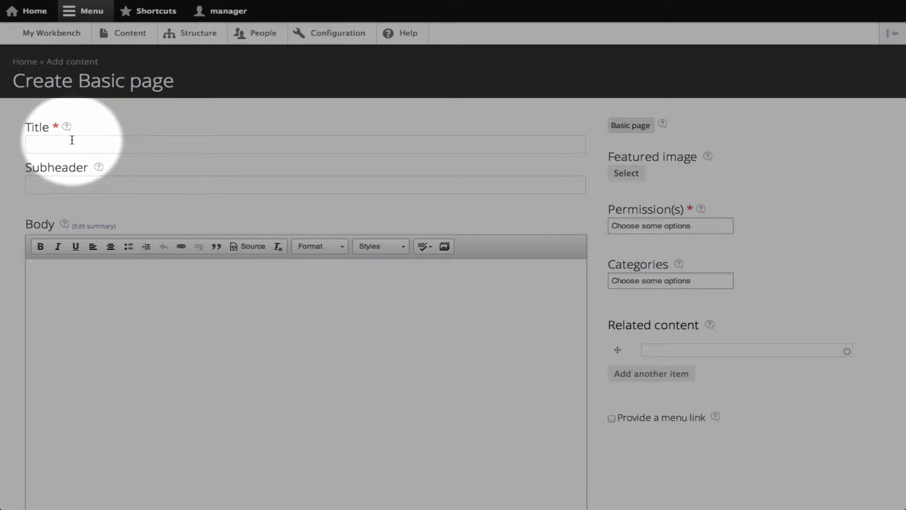
Enter "Sample title" as the page title and "An optional subheader" as the subheader
mouse_move(67, 128)
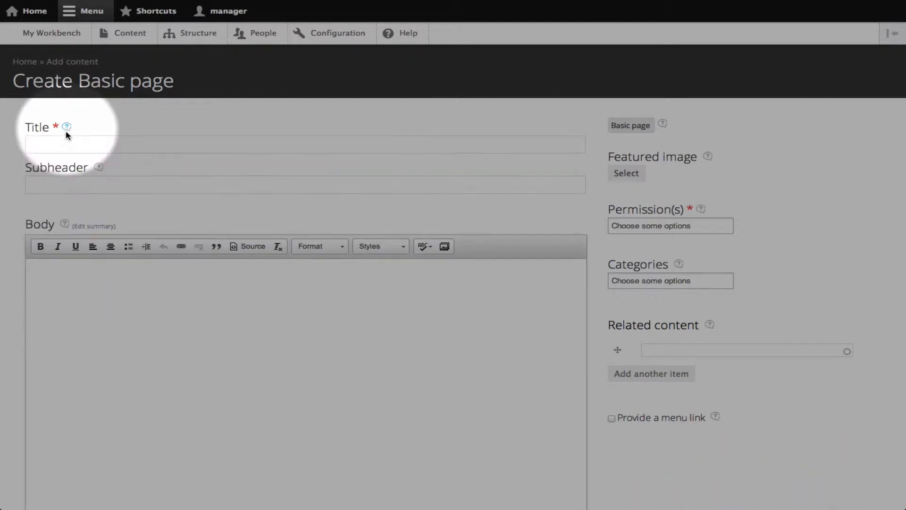
left_click(54, 141)
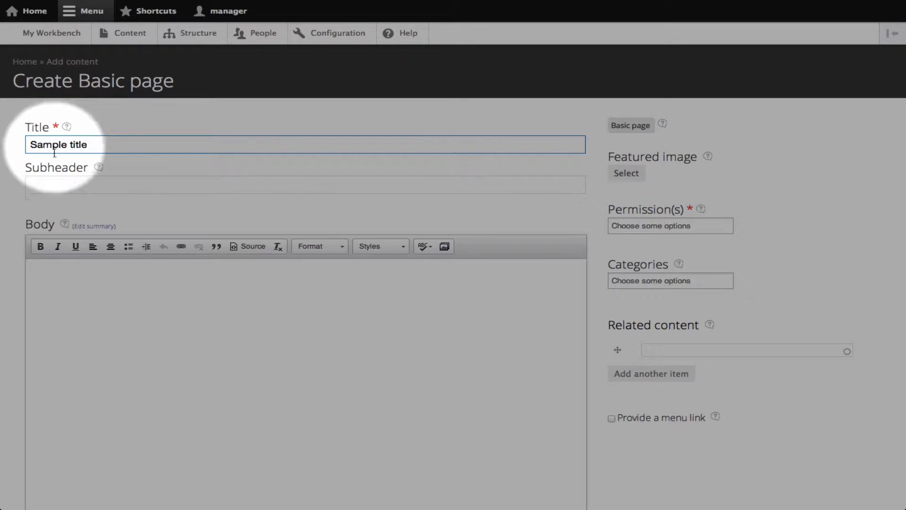
left_click(44, 184)
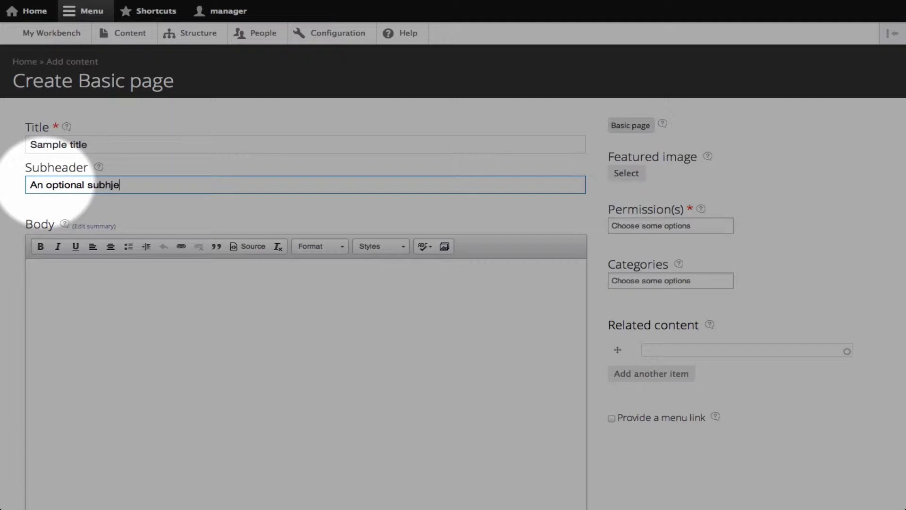
Fill the body with three "Lorem ipsum" paragraphs and make the sentence "Donec varius lorem et vulputate tincidunt" bold
left_click(60, 280)
type("Lorem ipsum dolor sit amet, consectetur adipiscing elit. In sit amet pharetra nibh, eget hendrerit eros. Sed vitae massa eget nisl aliquam laoreet. Etiam id lobortis nisl, quis egestas nisi. Suspendisse potenti. Donec varius lorem et vulputate tincidunt. Nam at cursus orci, id tempus tortor. Aenean dapibus purus ac laoreet tempor. Nunc euismod purus in facilisis sodales. In sit amet ipsum malesuada mi varius congue. Nunc et rutrum sem. Mauris imperdiet non justo ac porttitor. Nulla viverra vitae tortor nec sodales. Suspendisse pharetra non augue eu laoreet. Sed ultricies dapibus diam. Mauris facilisis nisi quis vestibulum facilisis. Morbi fermentum et lorem ac venenatis. Morbi non pretium nisl, at placerat nulla. Integer ac tellus eros. Cras facilisis luctus justo. Donec turpis nisi, fringilla quis scelerisque vel, faucibus ac purus. Sed imperdiet, est eget dictum elementum, dui velit imperdiet orci, at consectetur quam est sit amet turpis. In sit amet diam a elit varius varius a ac risus. Mauris consectetur, nunc at gravida gravida, magna odio rutrum elit, at rutrum orci magna a eros. Fusce eu eros ut lorem dapibus pharetra. Curabitur mollis justo elementum, lacinia massa in, vestibulum odio. Phasellus mollis luctus eros, eu pharetra dui pellentesque eu. Pellentesque luctus neque tempus dui fringilla, in ornare nisi varius. Curabitur eu nunc nibh. Vestibulum vulputate ante in tincidunt placerat. Suspendisse et euismod erat. Aliquam erat volutpat. Mauris sagittis quis dolor in sagittis. Cras libero elit, tempus at ligula et, sollicitudin ornare ante. Etiam ornare metus in tortor consequat fringilla. Aliquam aliquet, massa et viverra feugiat, nunc erat vulputate ligula, ac posuere sem velit convallis lorem. Quisque ultrices vel massa eget porta. In condimentum malesuada dui, vel commodo diam egestas sed. Quisque et ante a arcu mollis luctus convallis quis libero.")
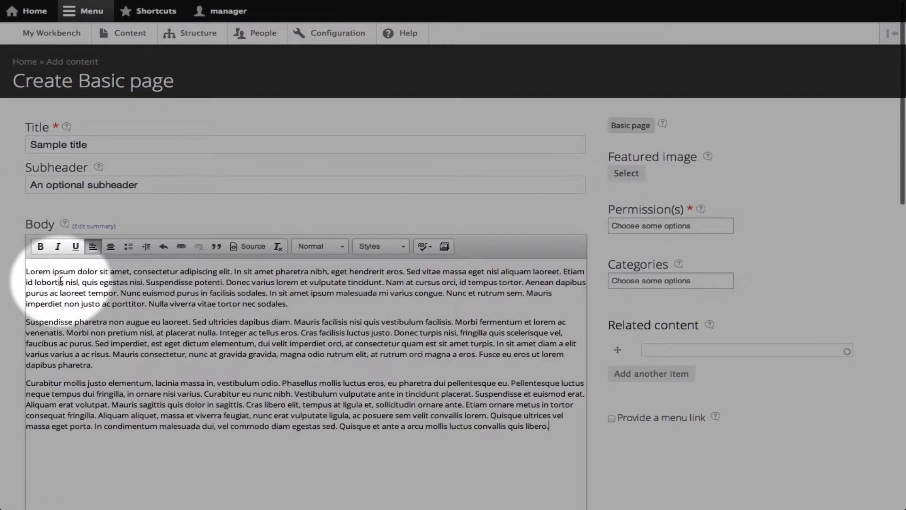
scroll(95, 288, "down", 1)
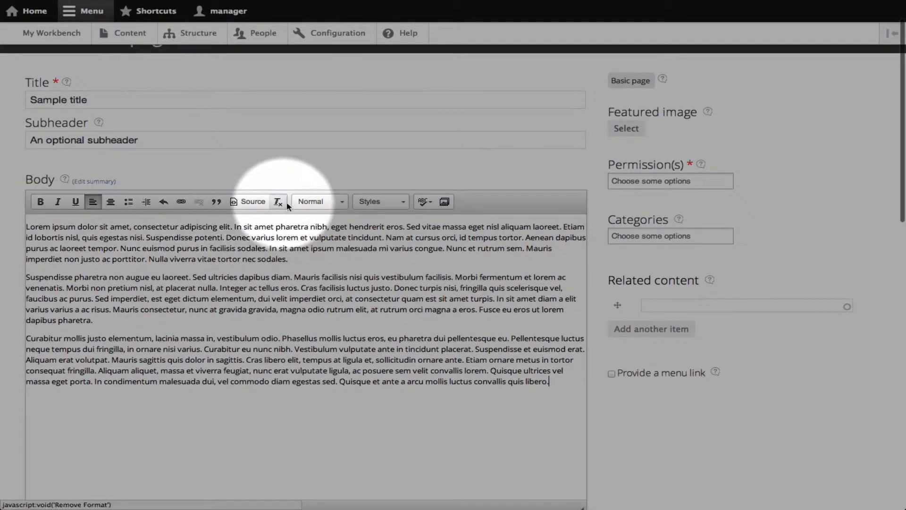
left_click_drag(225, 237, 382, 237)
left_click(40, 202)
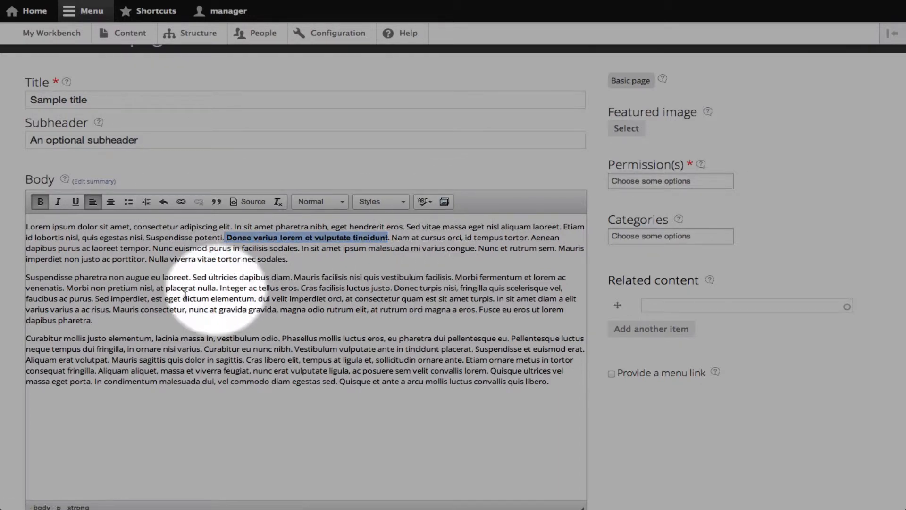
Show the Preface help text and copy all of it into the Preface editor
scroll(168, 298, "down", 1)
scroll(168, 298, "down", 2)
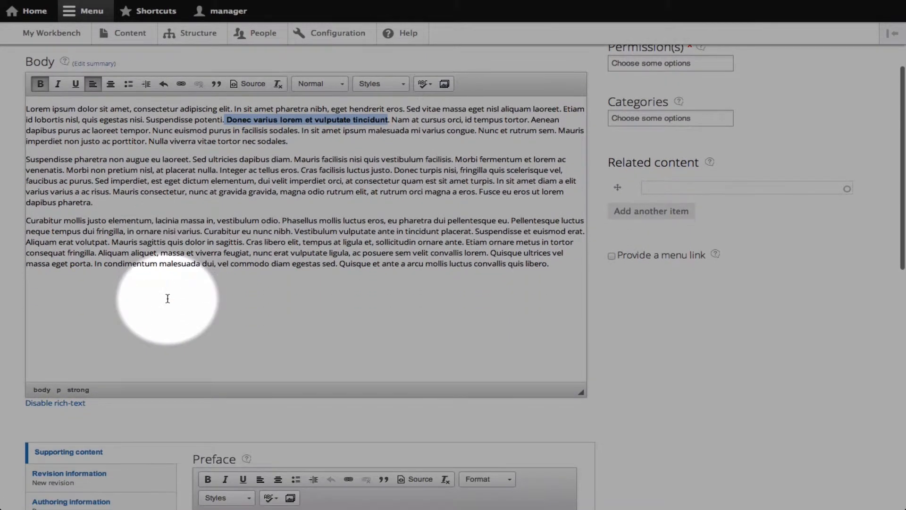
scroll(168, 298, "down", 3)
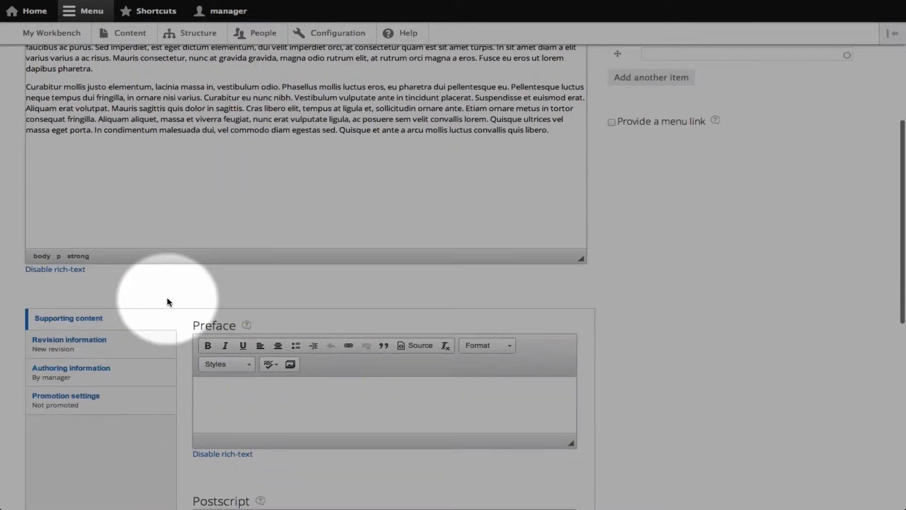
left_click(246, 325)
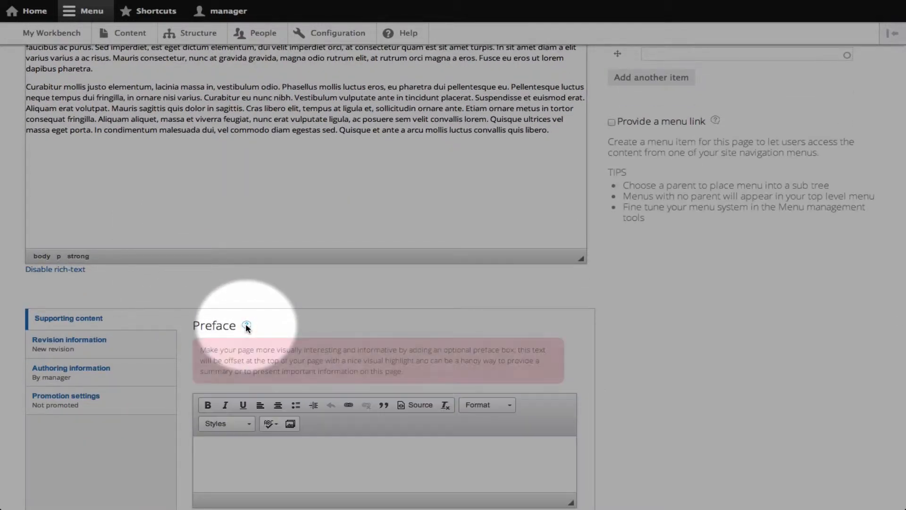
left_click_drag(378, 368, 202, 353)
key("ctrl+c")
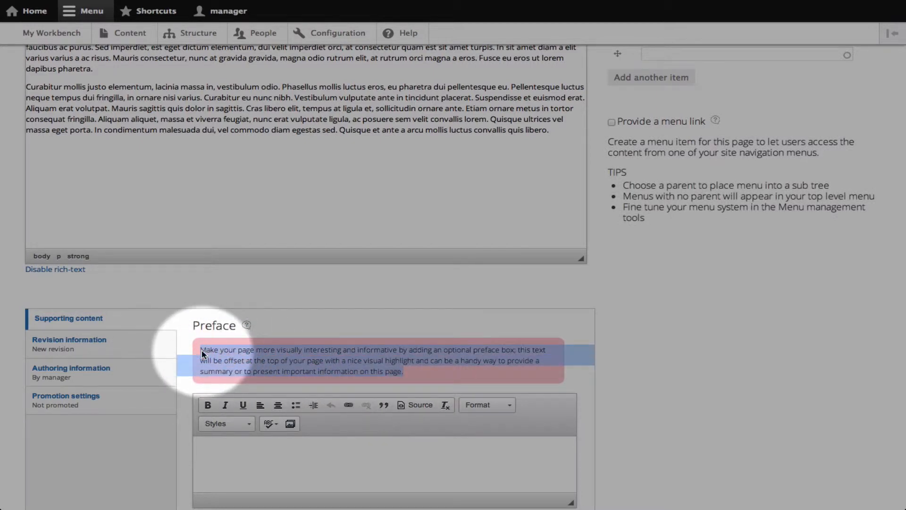
left_click(220, 449)
key("ctrl+v")
Show the Postscript help text and copy all of it into the Postscript editor
scroll(220, 449, "down", 4)
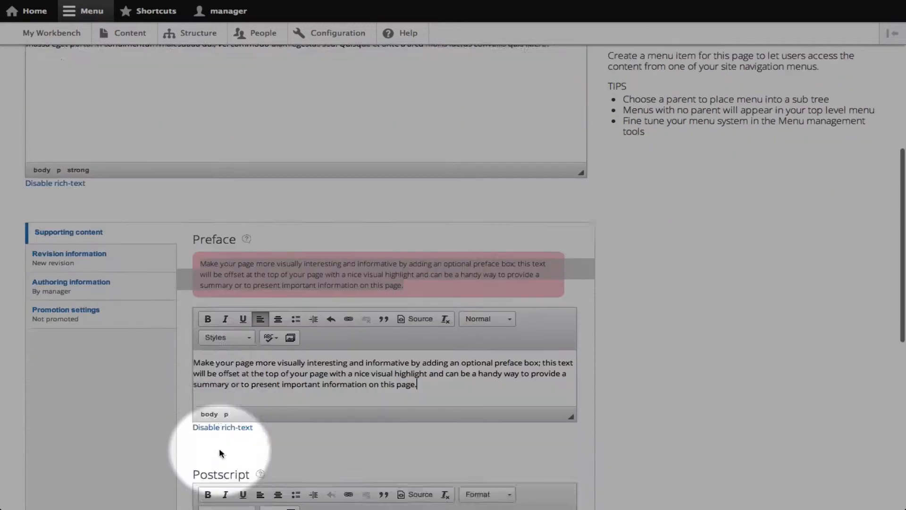
left_click(261, 392)
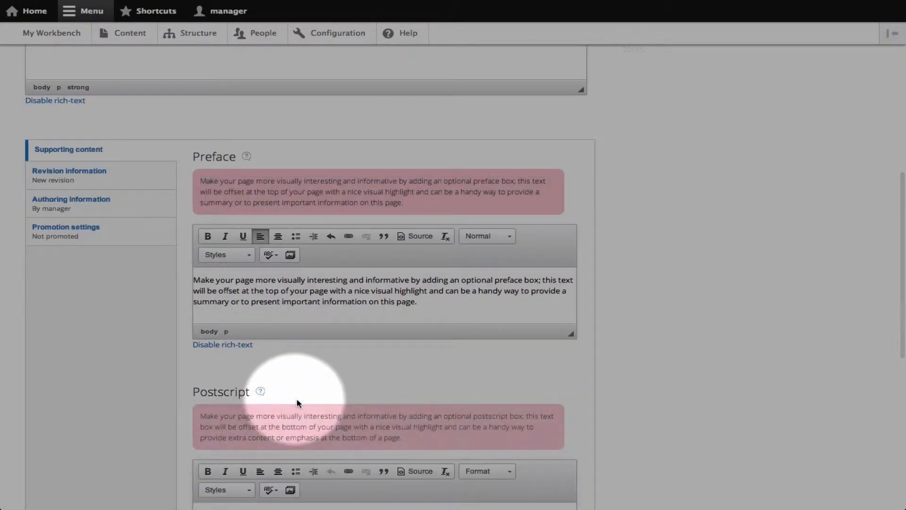
scroll(296, 398, "down", 2)
left_click_drag(402, 368, 201, 352)
key("ctrl+c")
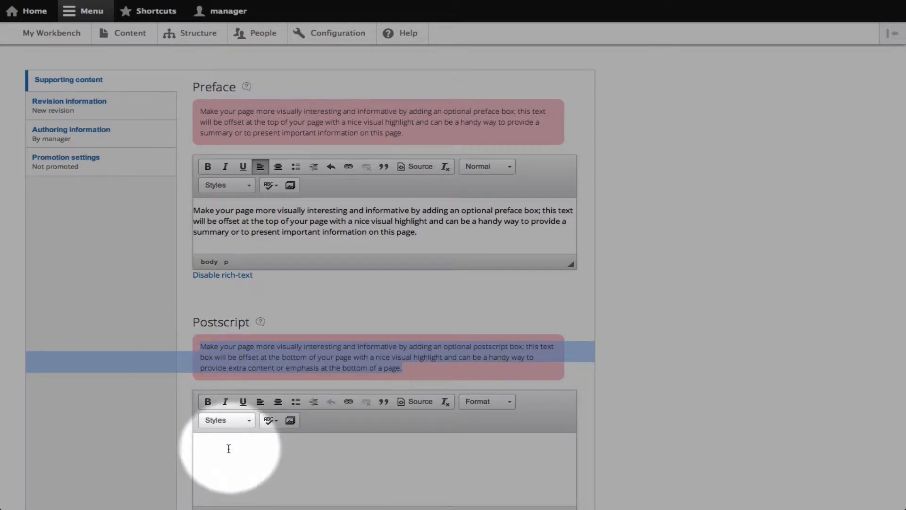
left_click(229, 449)
key("ctrl+v")
Copy "A pull quote is used to highlight or emphasize a passage of text from your page" from the field's help into the Pull quote editor
scroll(228, 447, "down", 4)
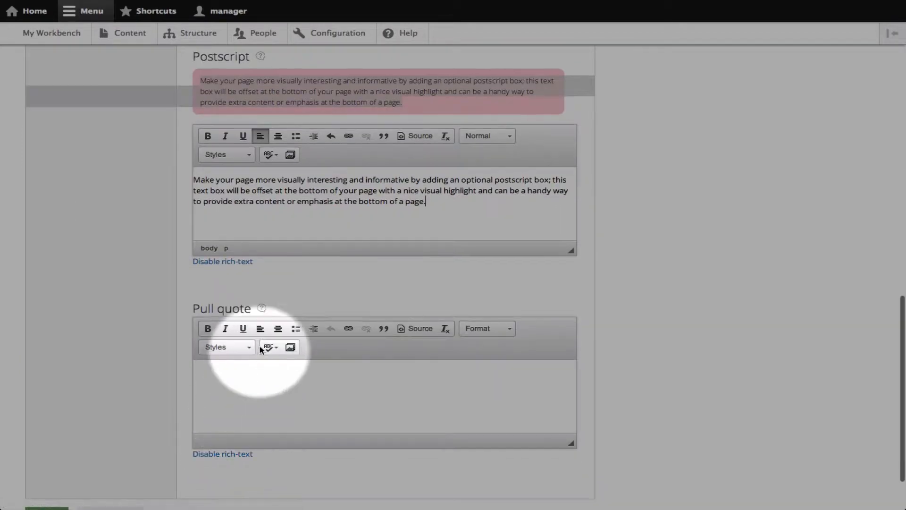
scroll(269, 326, "down", 1)
left_click(261, 308)
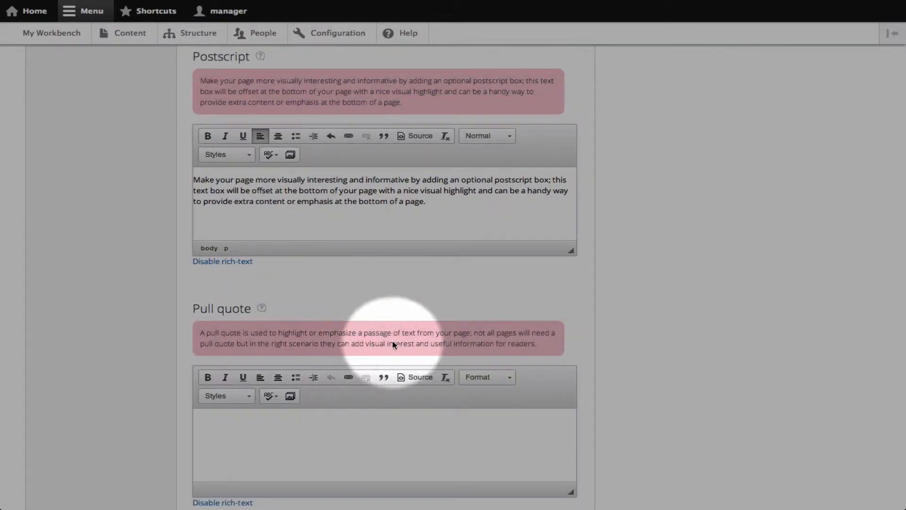
left_click_drag(471, 336, 197, 337)
key("ctrl+c")
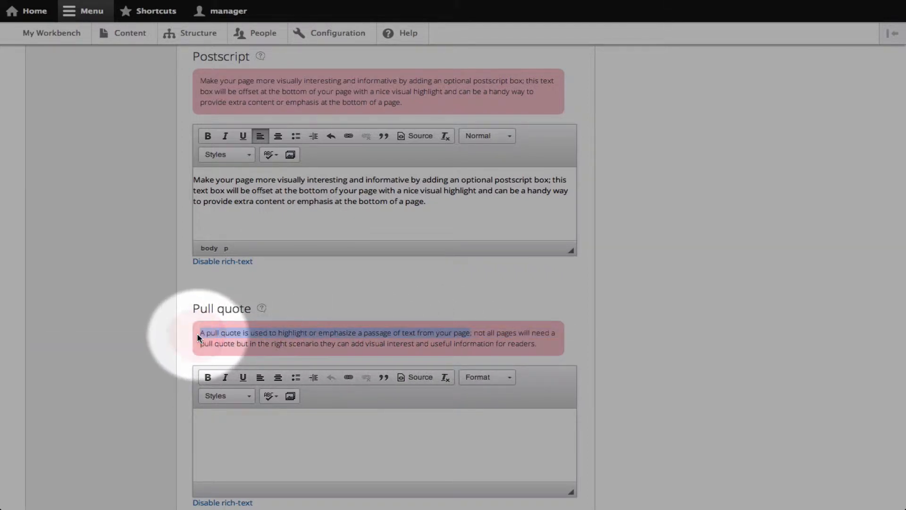
left_click(219, 425)
key("ctrl+v")
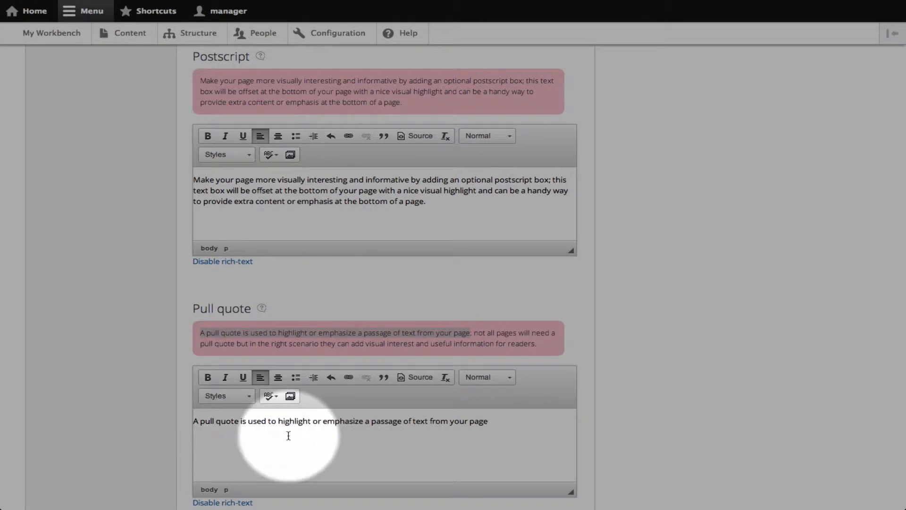
Check the Basic page help, and set the featured image to "Sample image 1" from the file library
scroll(751, 306, "up", 15)
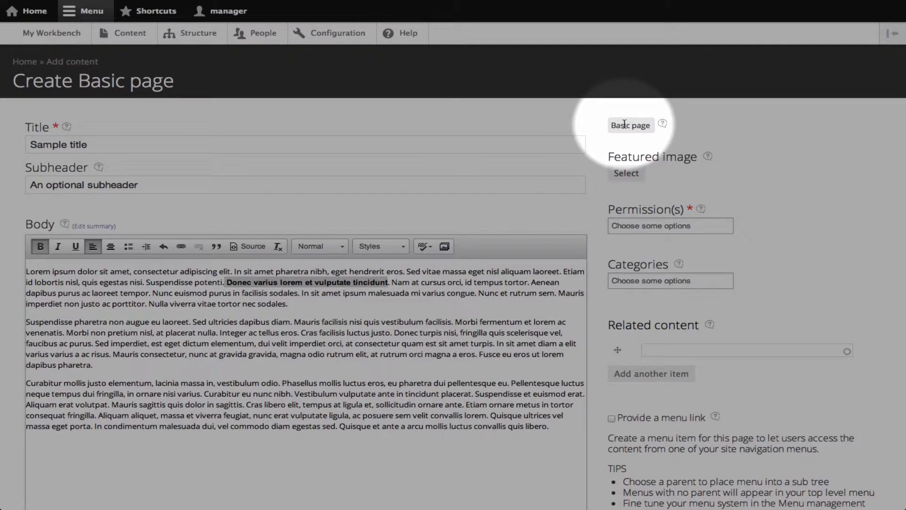
left_click(662, 123)
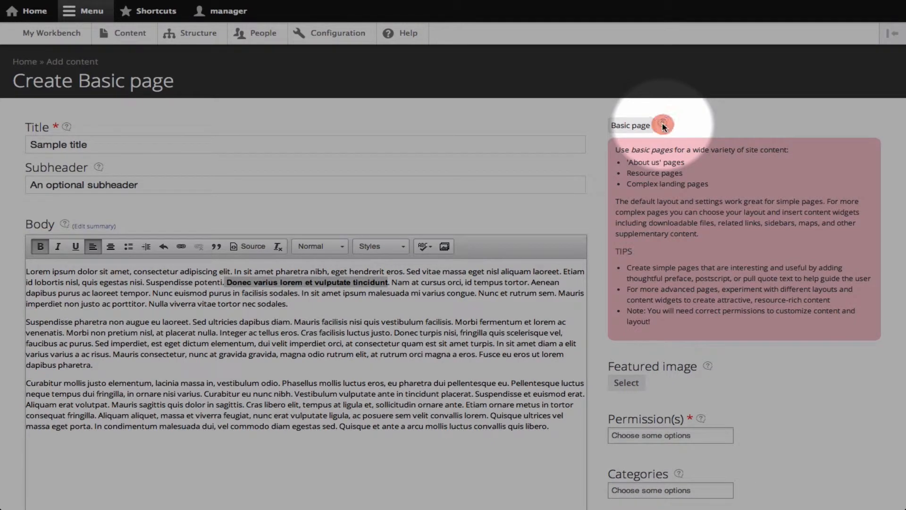
left_click(663, 125)
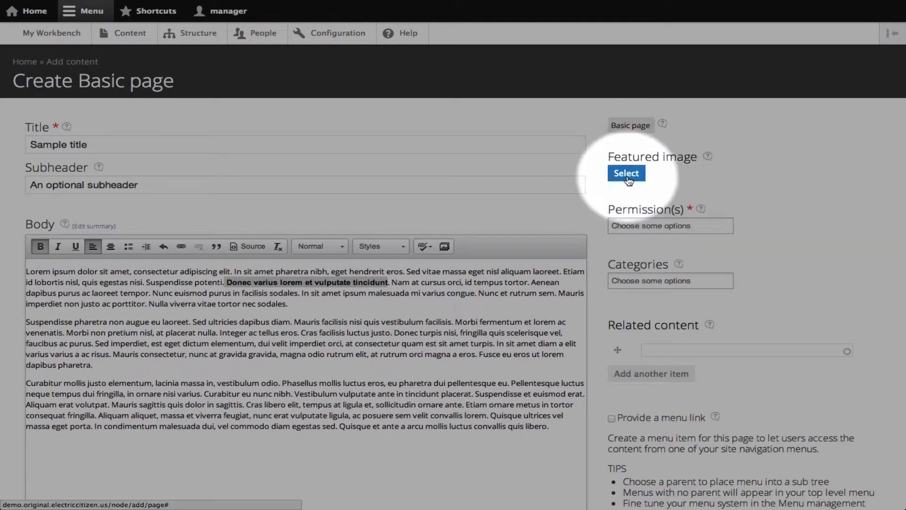
left_click(627, 174)
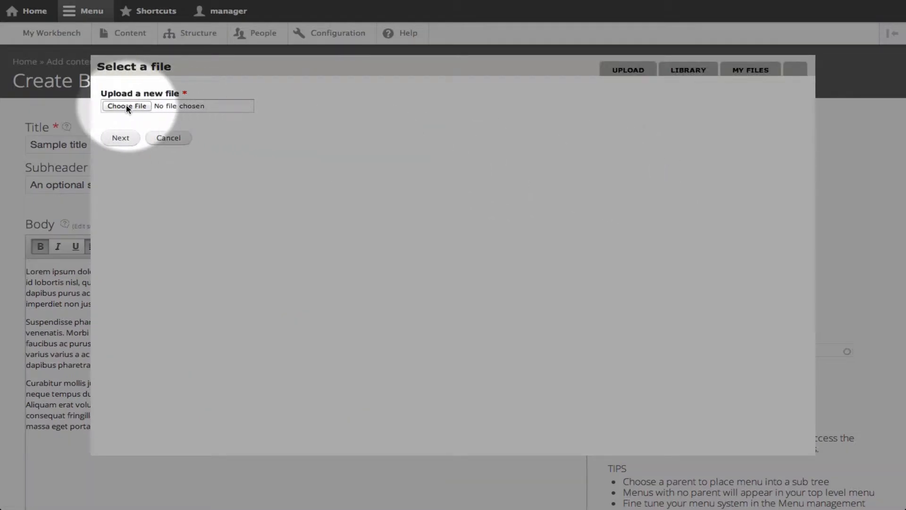
left_click(687, 69)
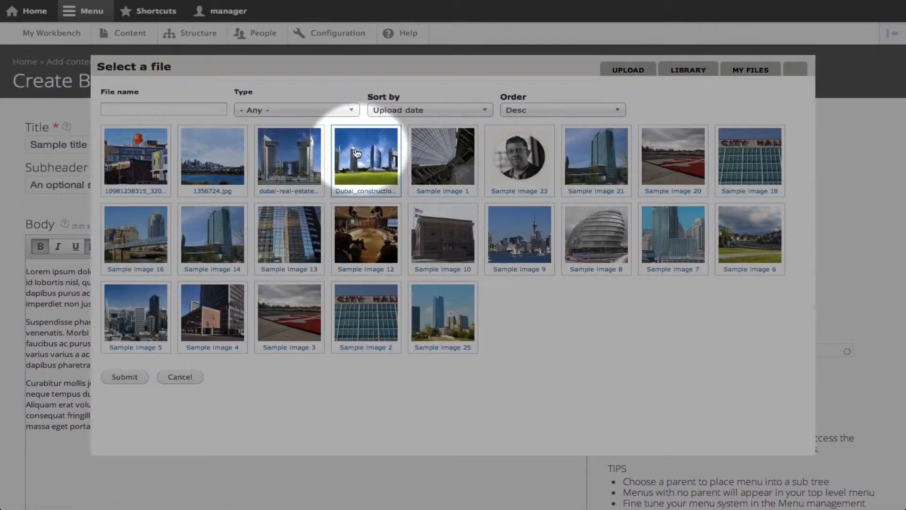
left_click(421, 157)
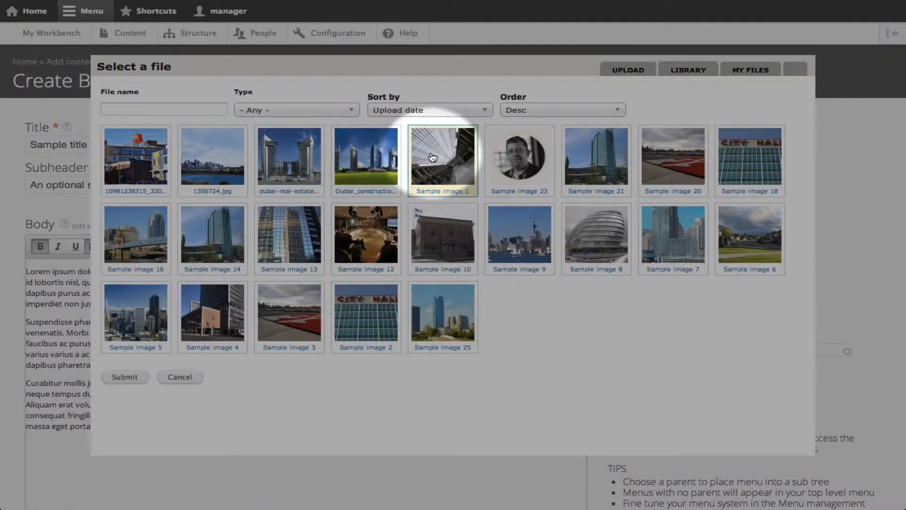
left_click(124, 377)
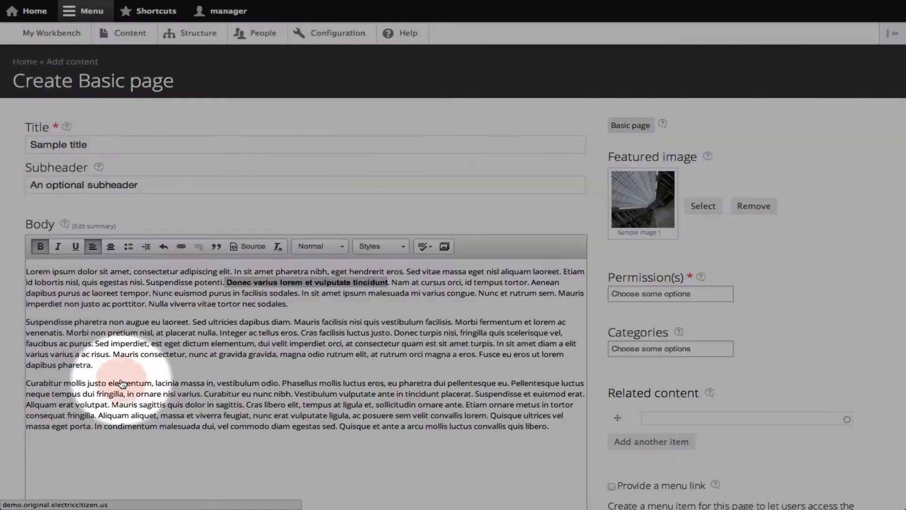
Assign the Administrator permission to the page
scroll(425, 321, "down", 1)
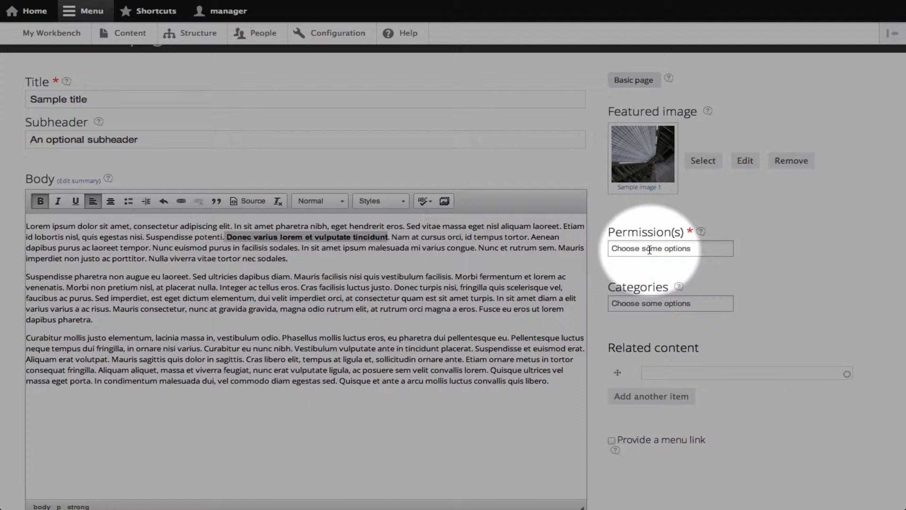
left_click(650, 250)
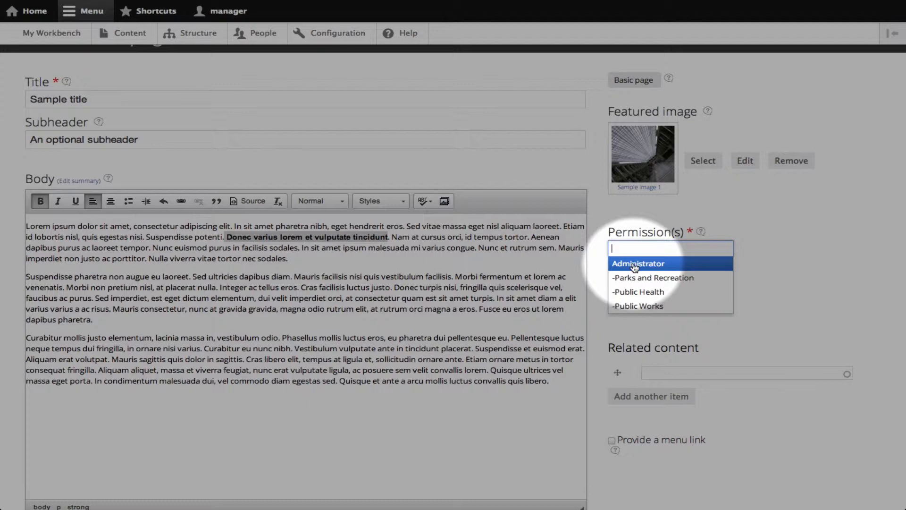
left_click(635, 268)
Add the categories City Facilities and Civic Plaza to the page
scroll(750, 275, "down", 1)
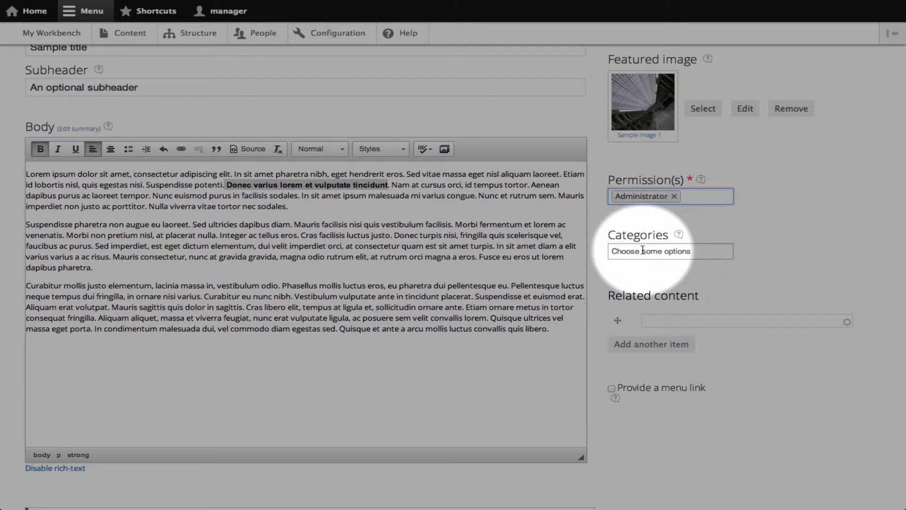
left_click(643, 250)
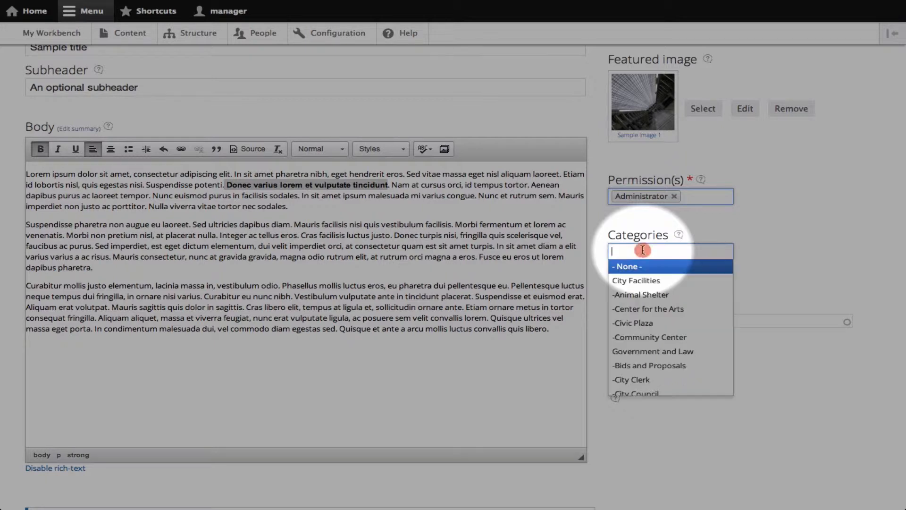
left_click(637, 280)
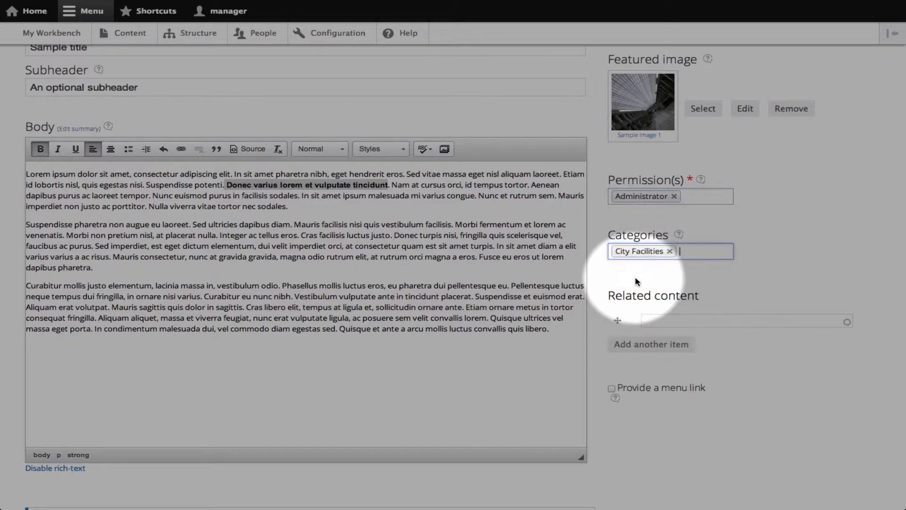
left_click(692, 250)
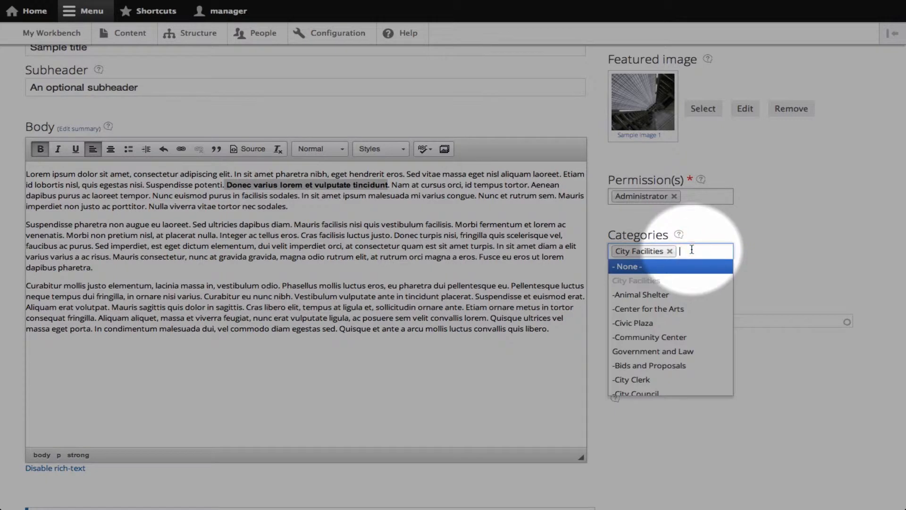
left_click(640, 326)
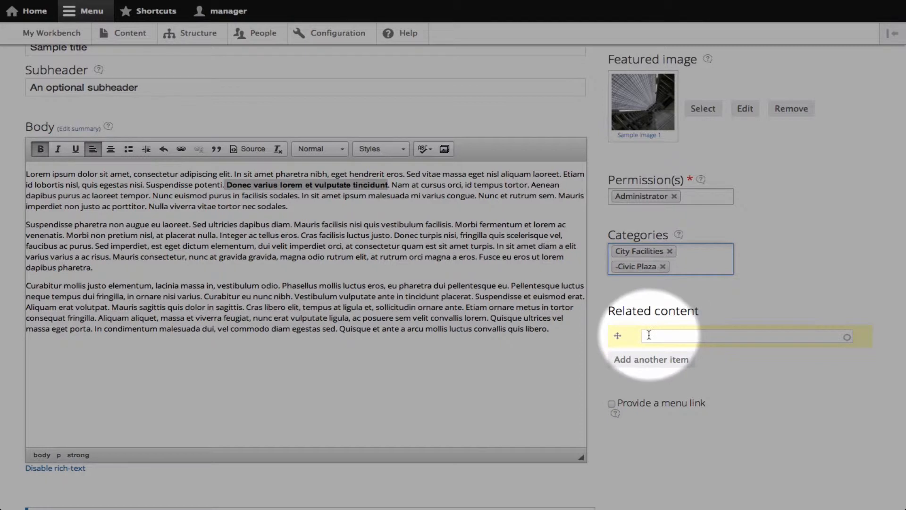
Reference the Default layout page as the first related content item
left_click(649, 335)
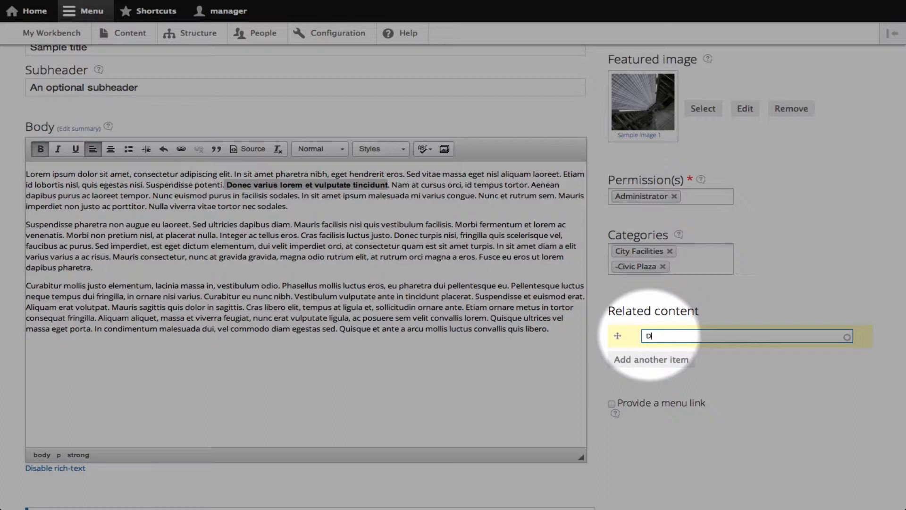
key("BackSpace")
type("f")
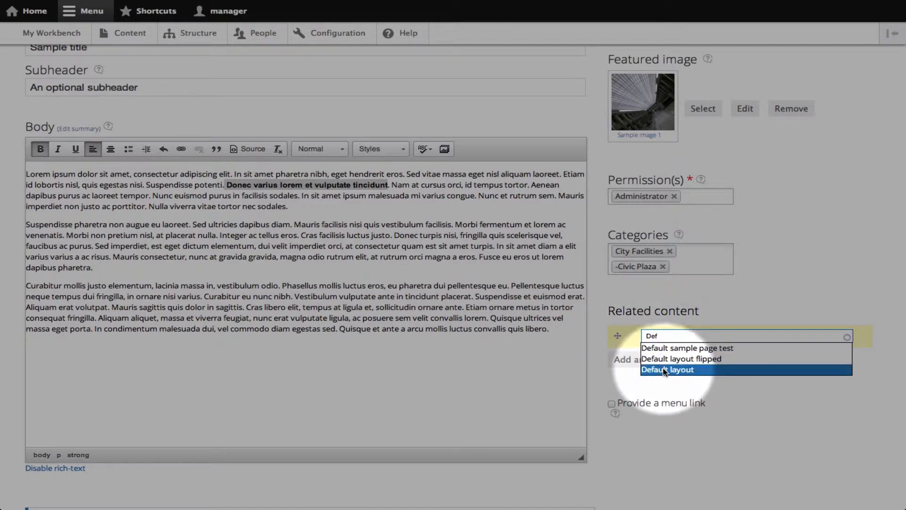
left_click(664, 368)
Add a second related content item that references Sample text boxes
left_click(645, 363)
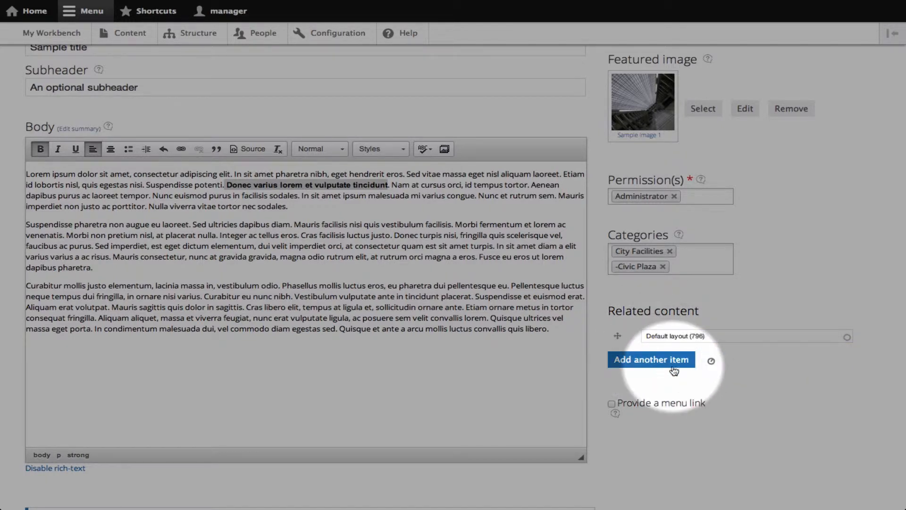
left_click(653, 362)
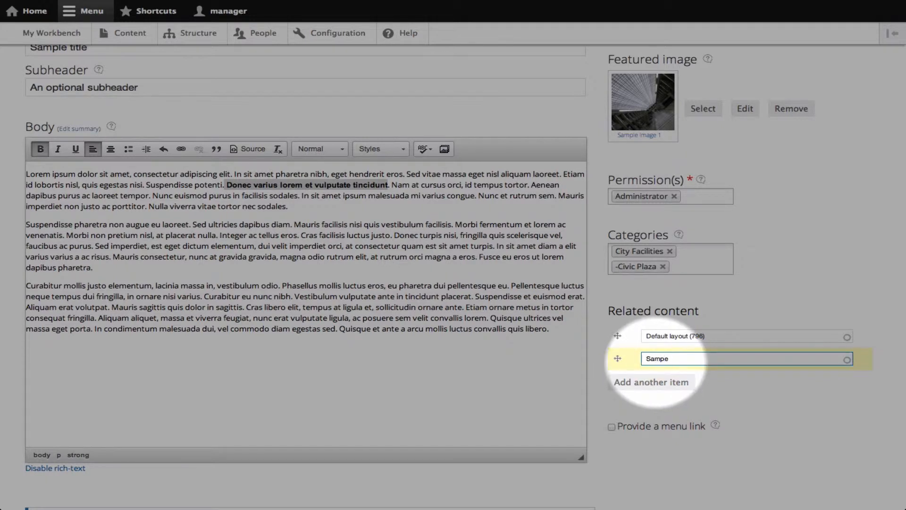
key("BackSpace")
left_click(667, 379)
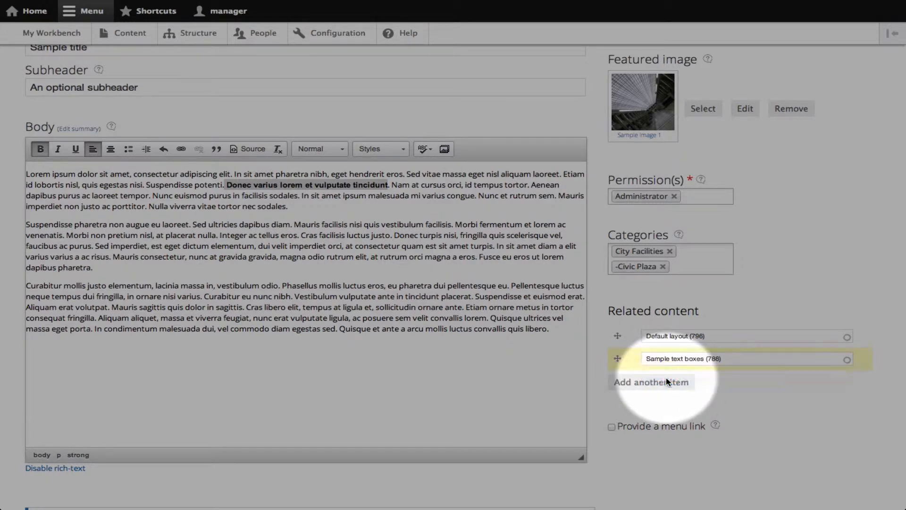
Add a third related content item that references Luctus Praemitto
left_click(667, 382)
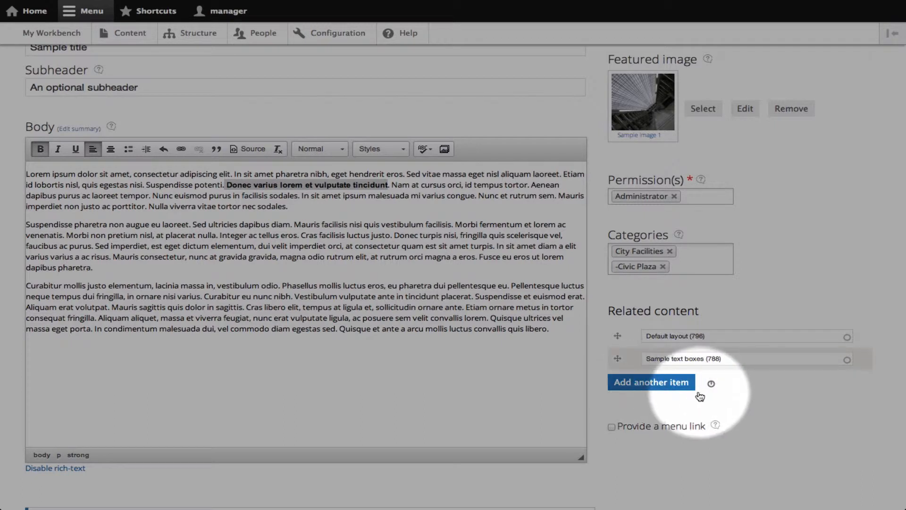
left_click(656, 381)
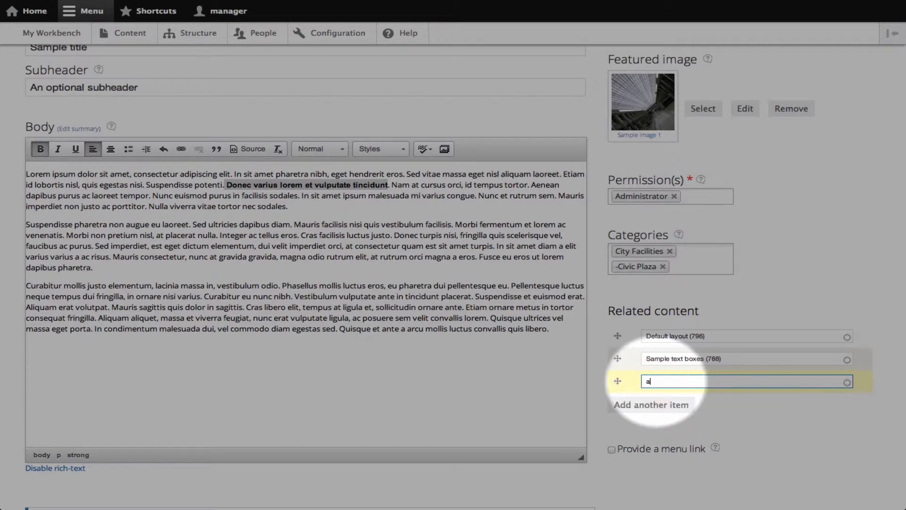
type("a")
left_click(668, 406)
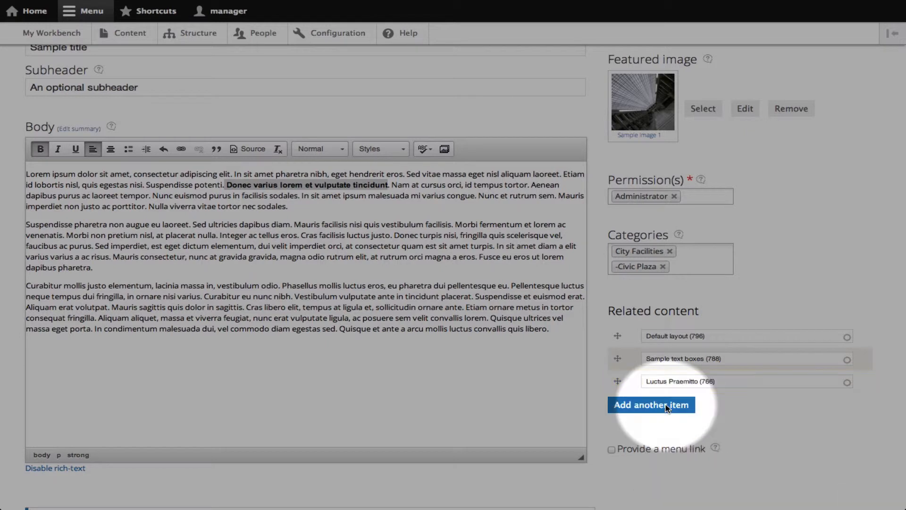
Clear the Luctus Praemitto reference and move Sample text boxes above Default layout in the related content order
scroll(748, 414, "down", 3)
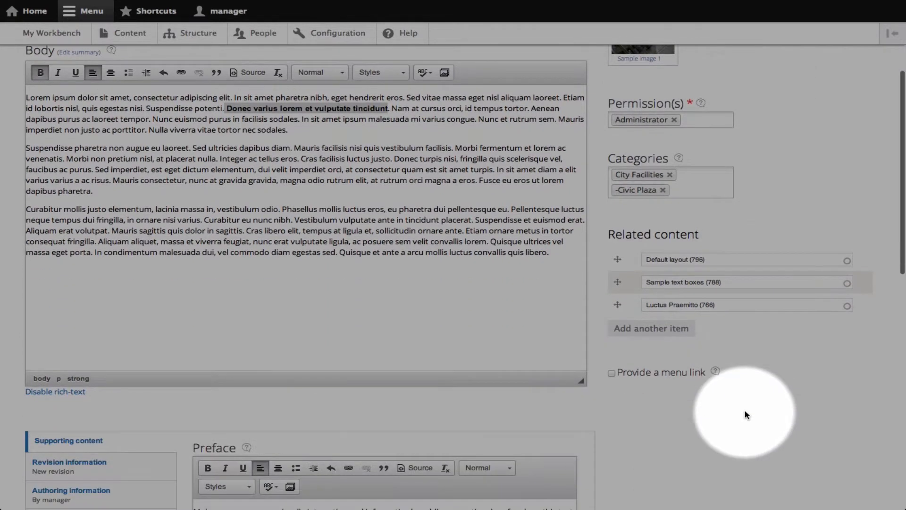
triple_click(717, 305)
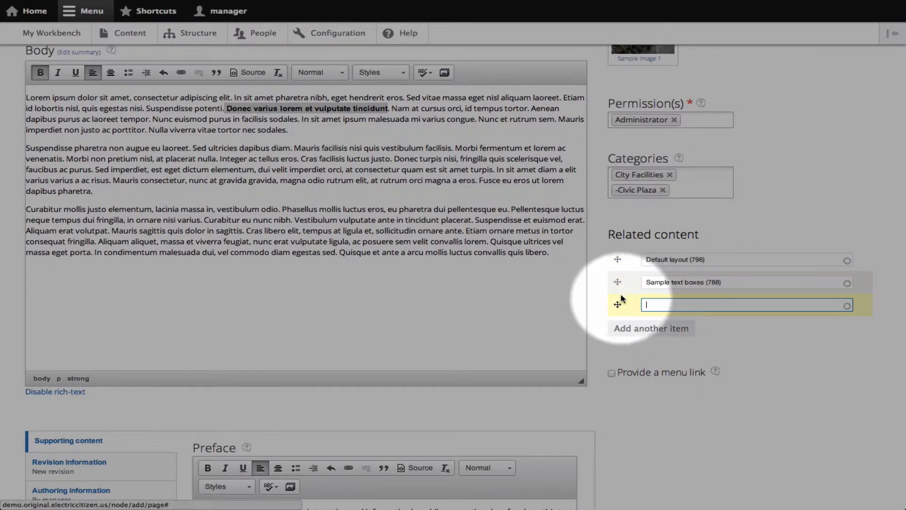
left_click_drag(617, 282, 616, 261)
scroll(675, 321, "down", 1)
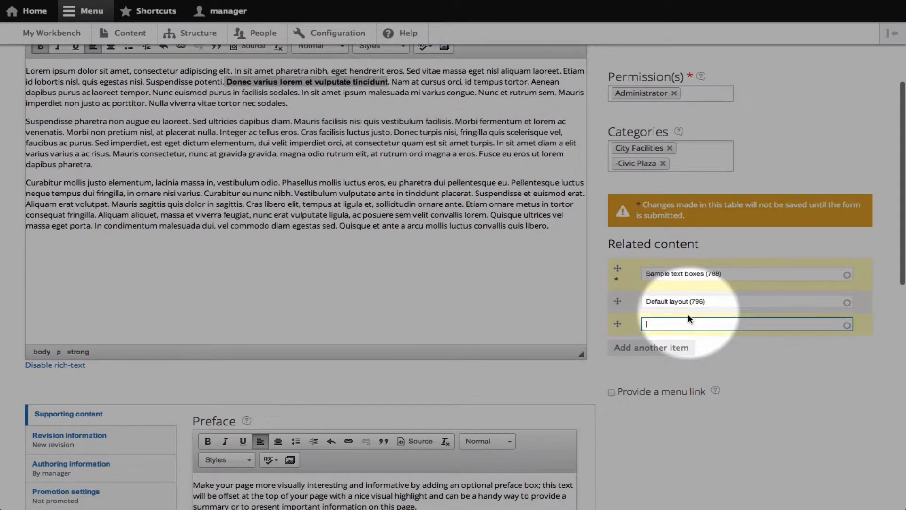
Provide a menu link for the page with the link title "Sample page"
scroll(674, 355, "down", 4)
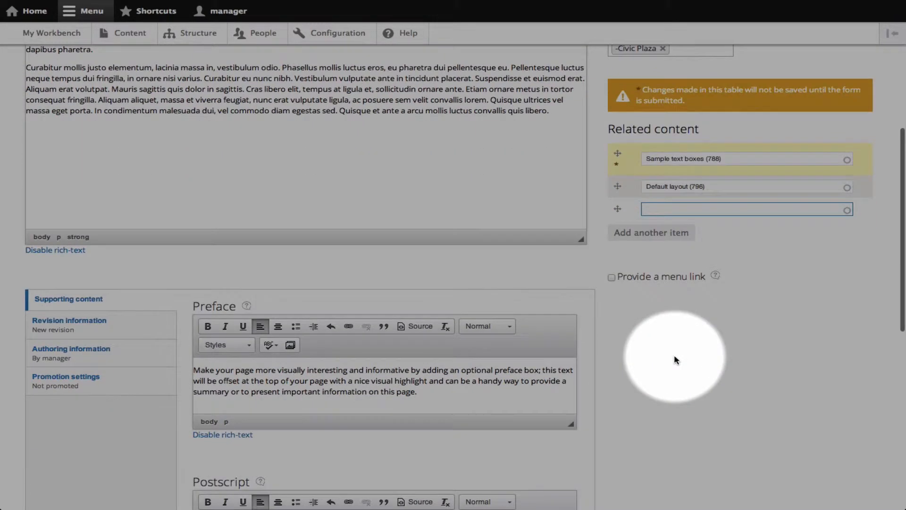
left_click(611, 279)
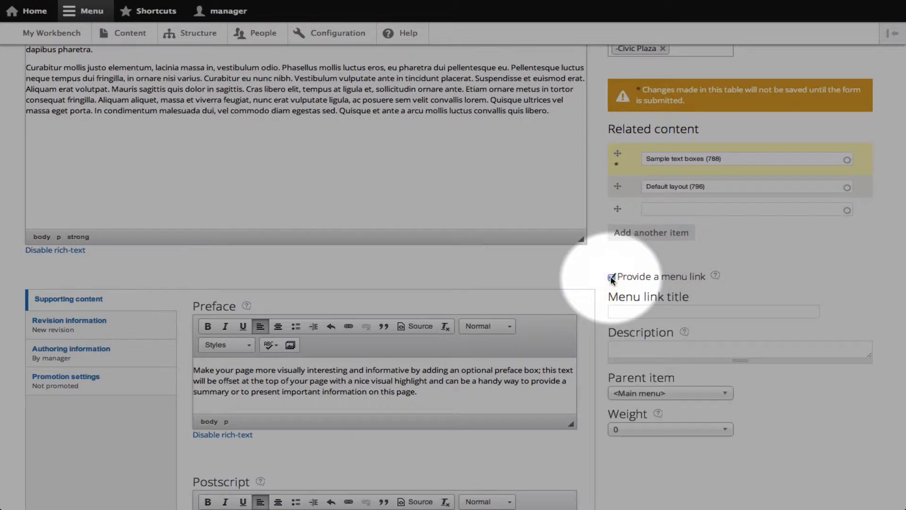
left_click(621, 310)
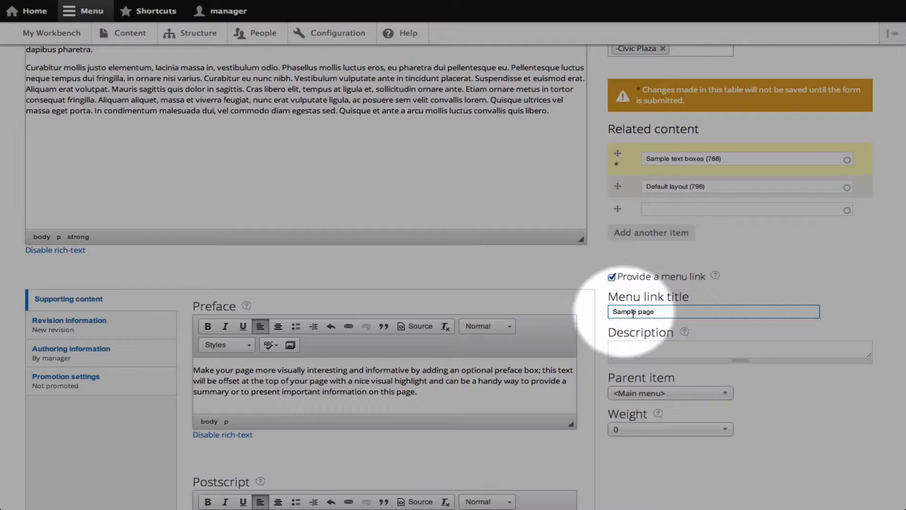
Check the page title, set the menu link title to "Sample menu" and its description to "Sample menu link"
scroll(524, 263, "up", 10)
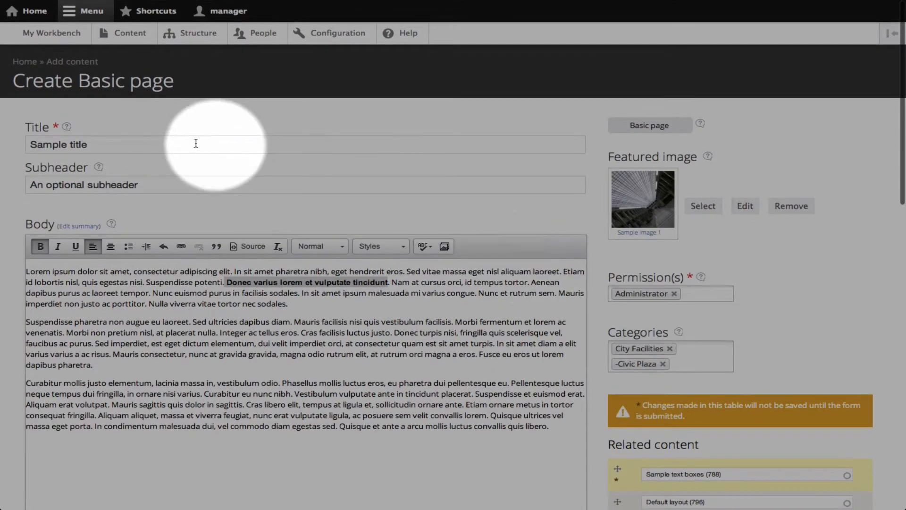
left_click(113, 149)
scroll(383, 288, "down", 5)
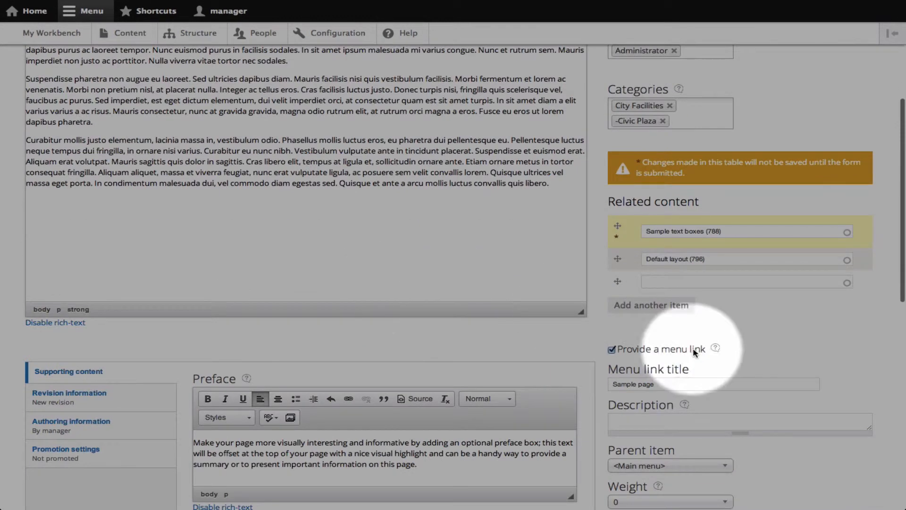
left_click(658, 384)
key("BackSpace")
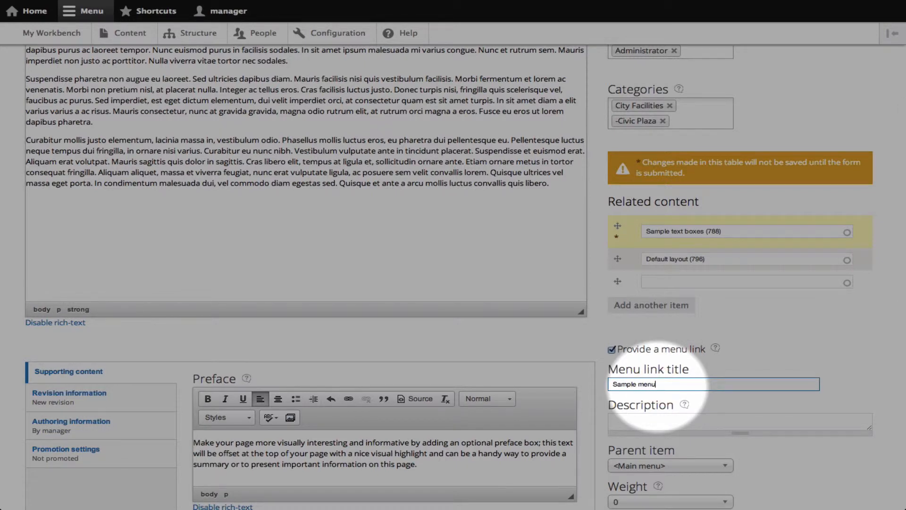
left_click(627, 421)
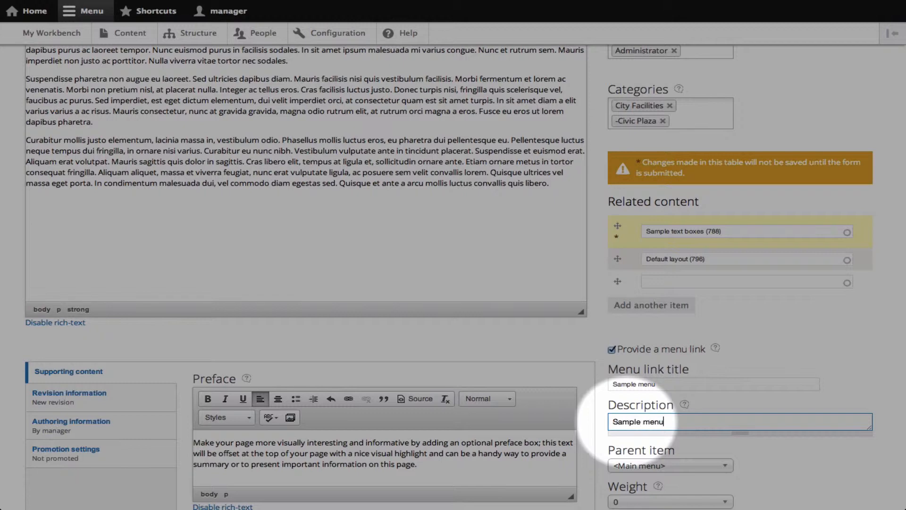
Set the menu link's parent item to Sample Pages under the Main menu
scroll(626, 415, "down", 3)
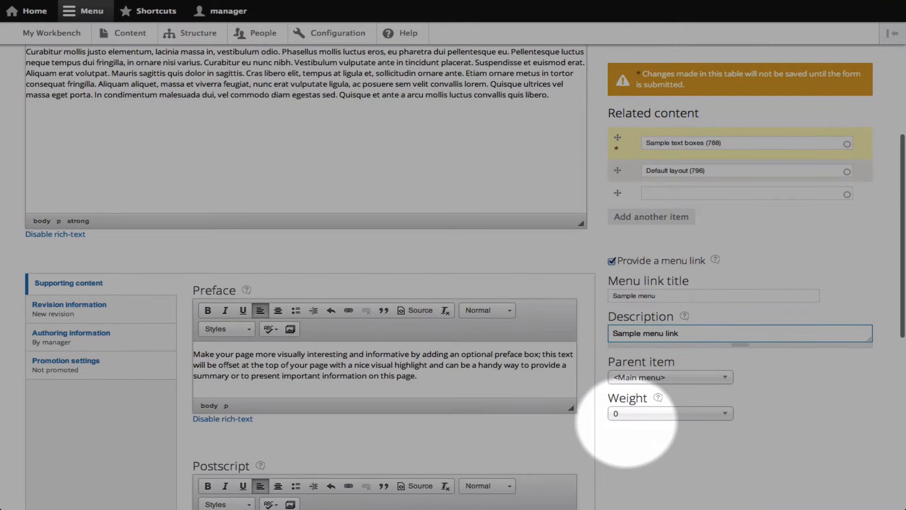
left_click(646, 377)
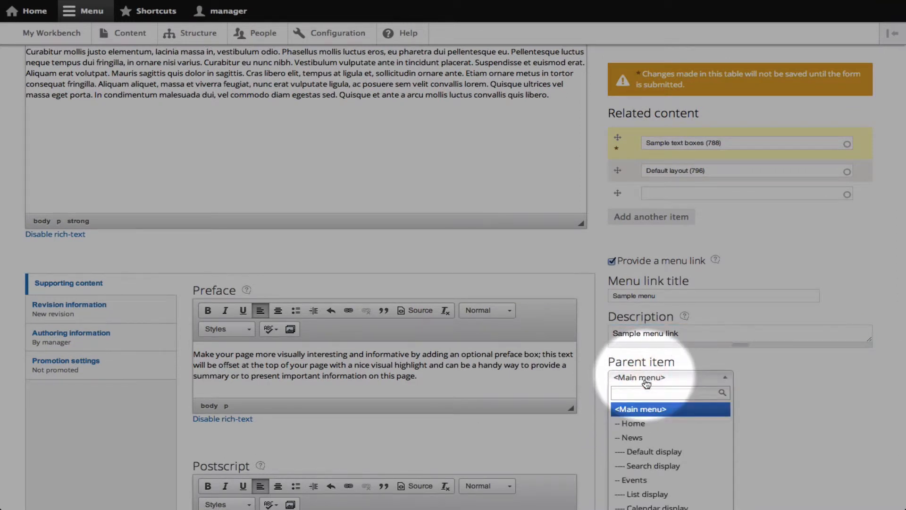
scroll(648, 406, "down", 5)
scroll(649, 411, "down", 2)
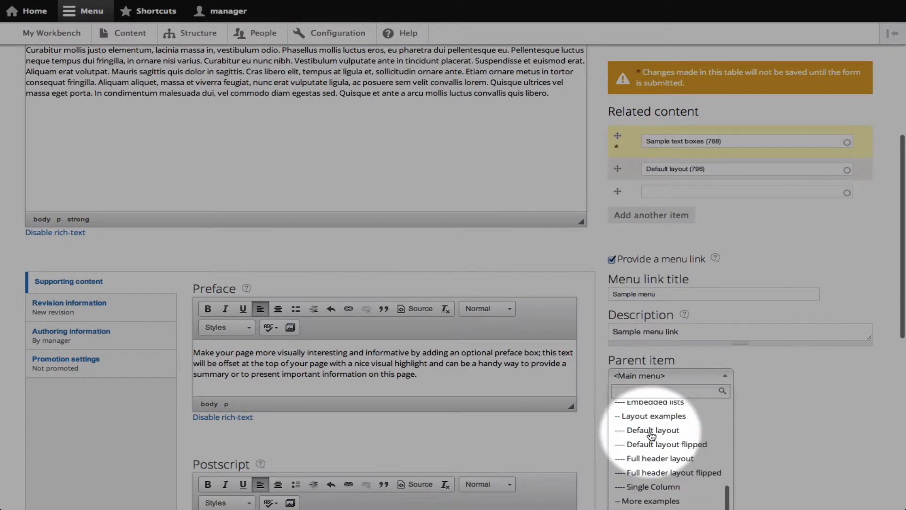
scroll(650, 425, "up", 4)
scroll(652, 435, "down", 5)
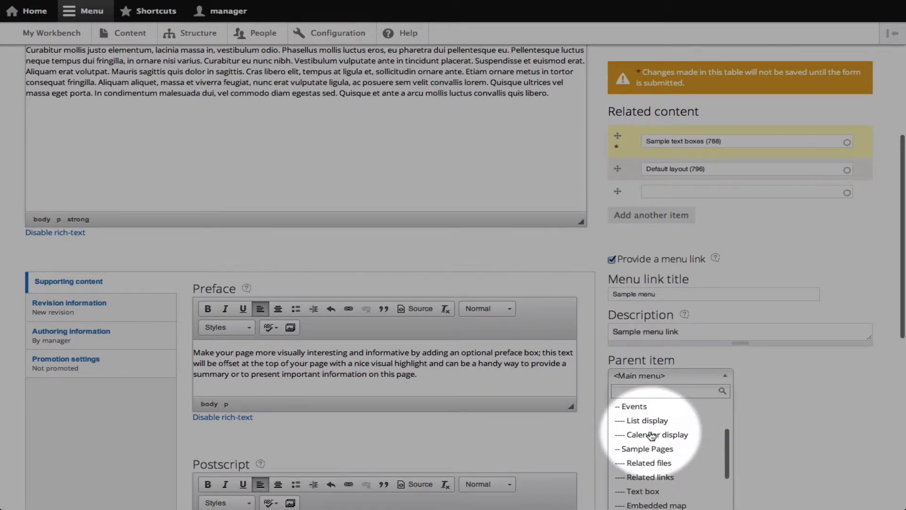
scroll(652, 435, "up", 2)
scroll(652, 435, "up", 1)
scroll(652, 435, "down", 1)
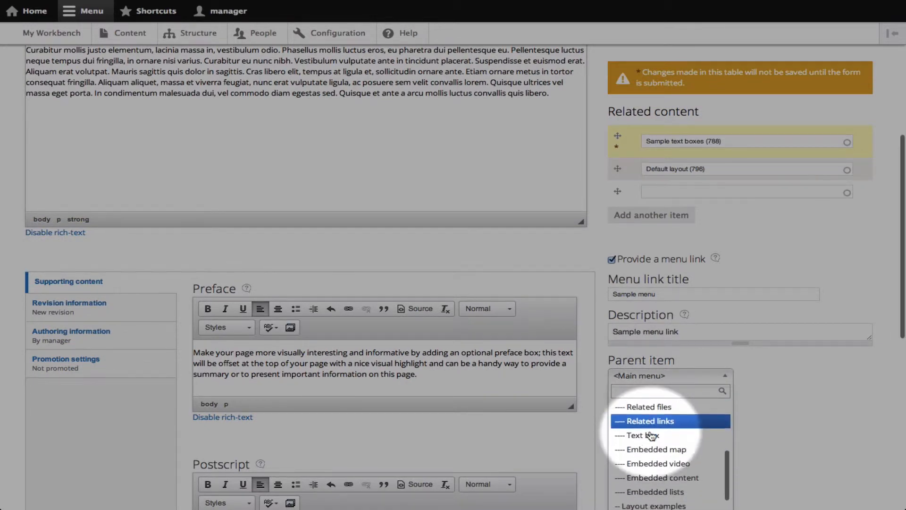
scroll(652, 437, "up", 3)
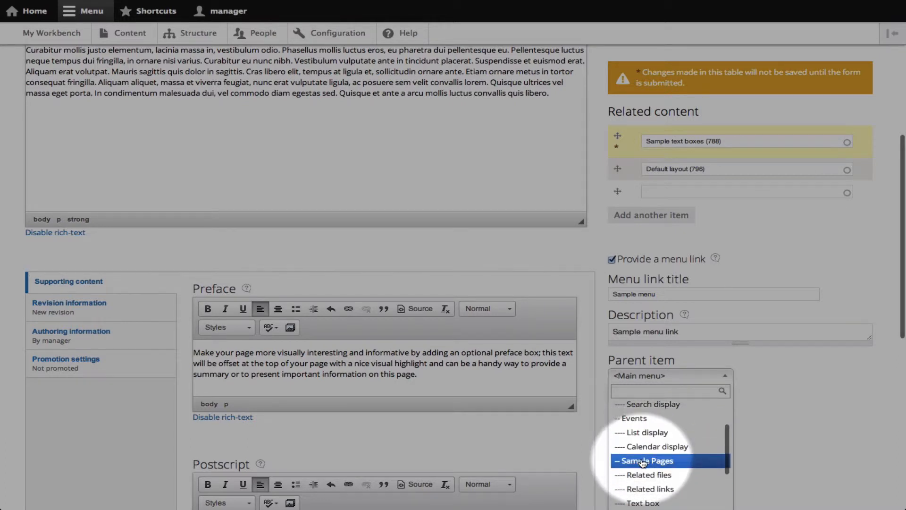
left_click(647, 461)
Set the menu link's weight to 48
scroll(667, 445, "down", 1)
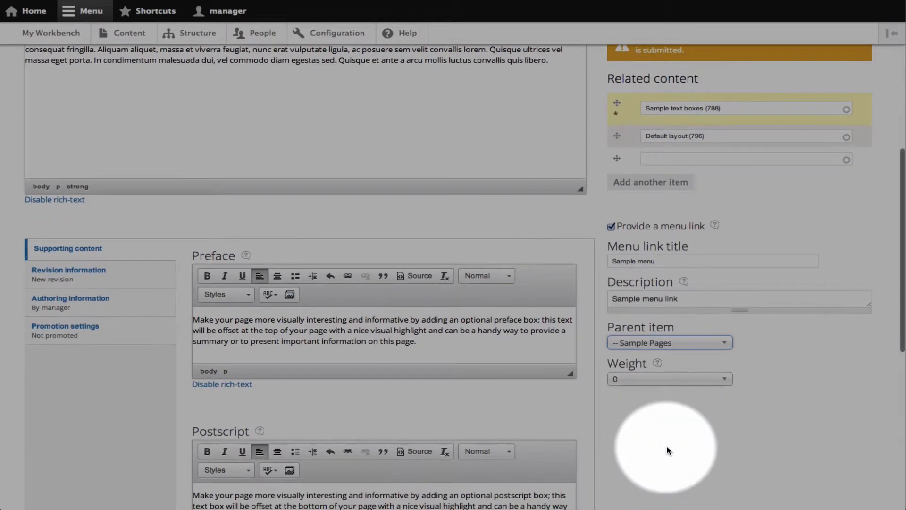
left_click(635, 382)
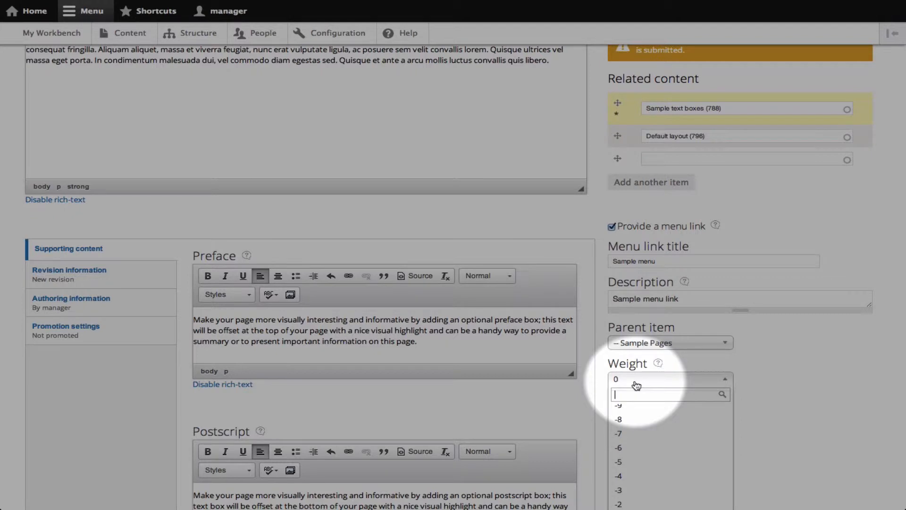
scroll(638, 420, "up", 8)
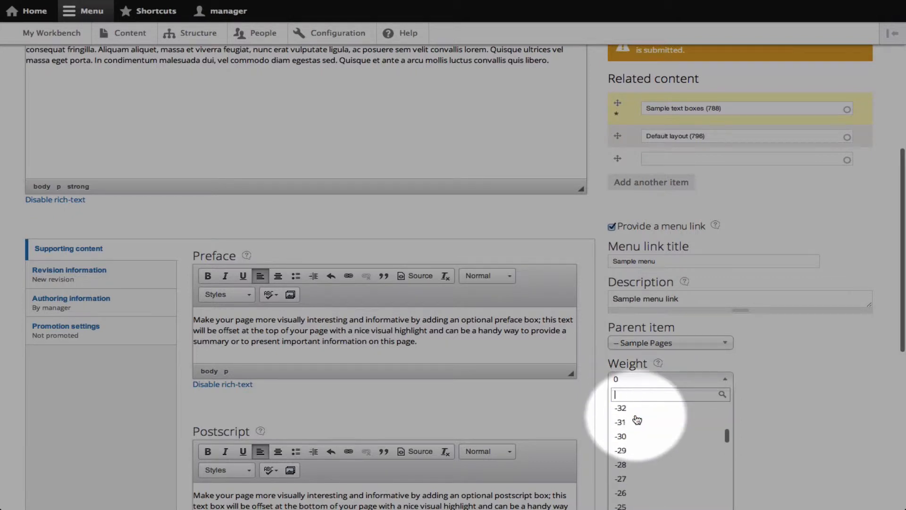
scroll(637, 420, "up", 4)
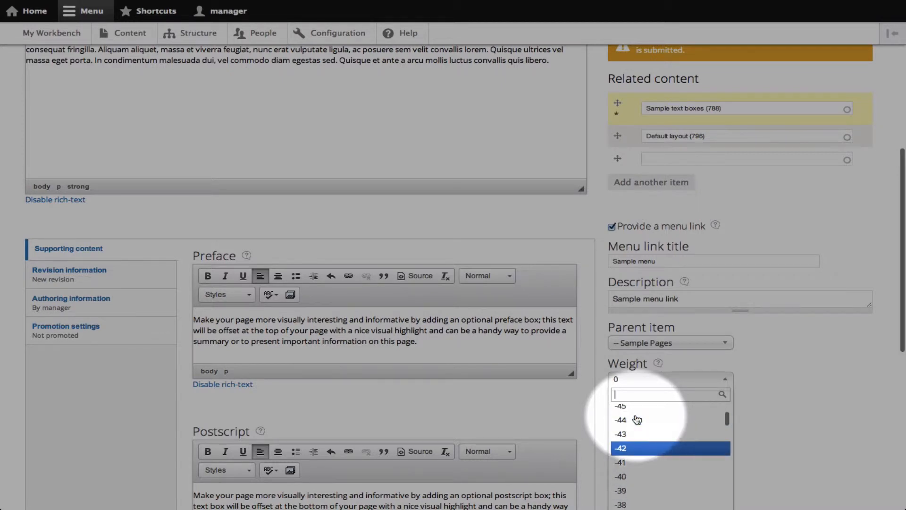
scroll(637, 420, "down", 20)
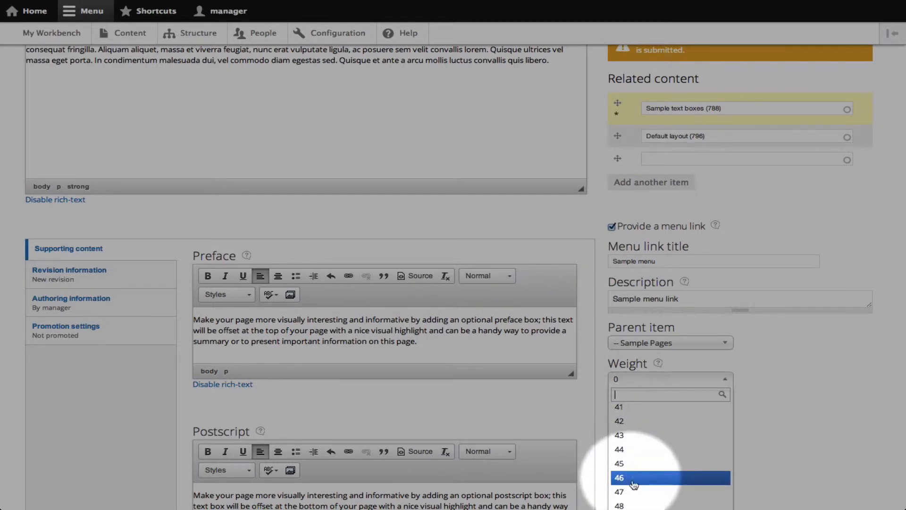
left_click(621, 505)
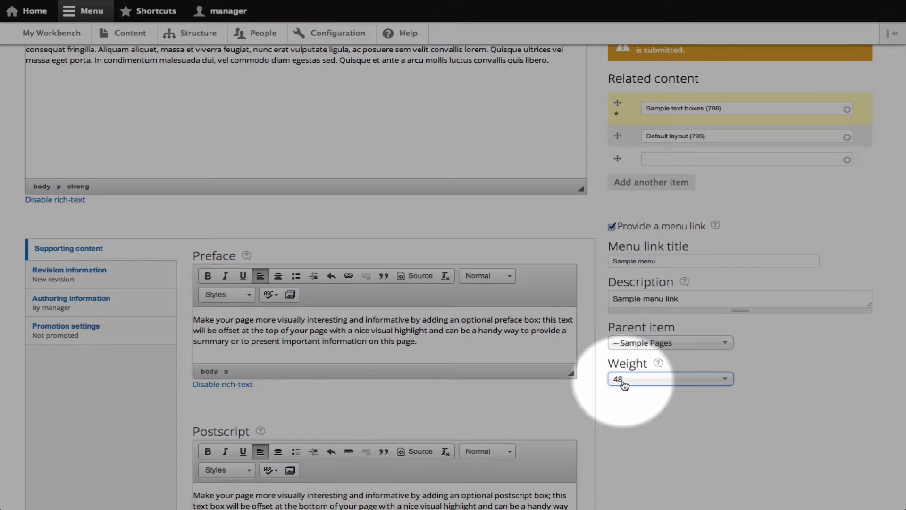
Review the supporting texts and enter "New page" as the revision log message in the revision information
scroll(643, 416, "down", 2)
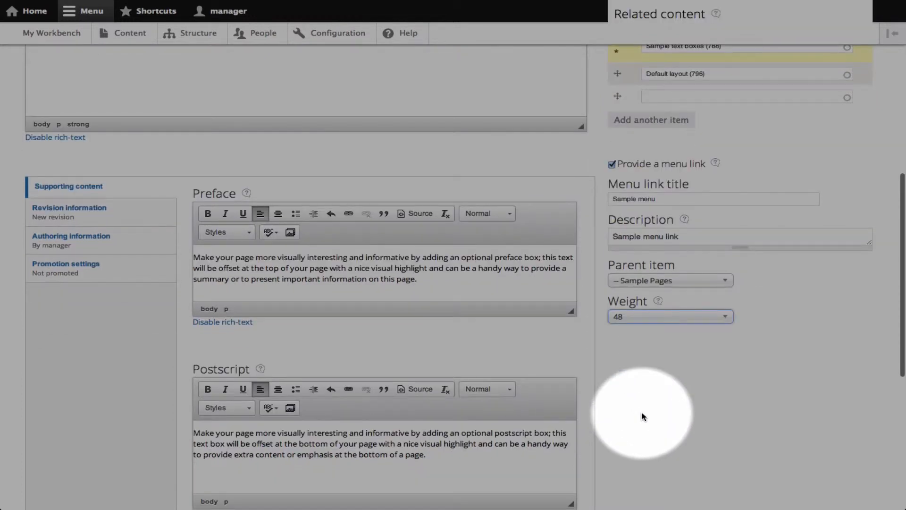
scroll(643, 415, "down", 3)
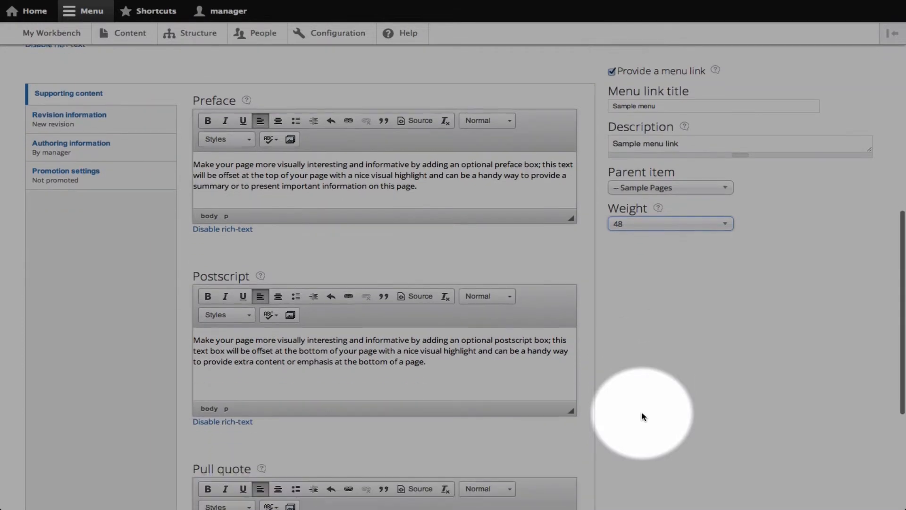
scroll(641, 417, "down", 5)
scroll(642, 416, "up", 1)
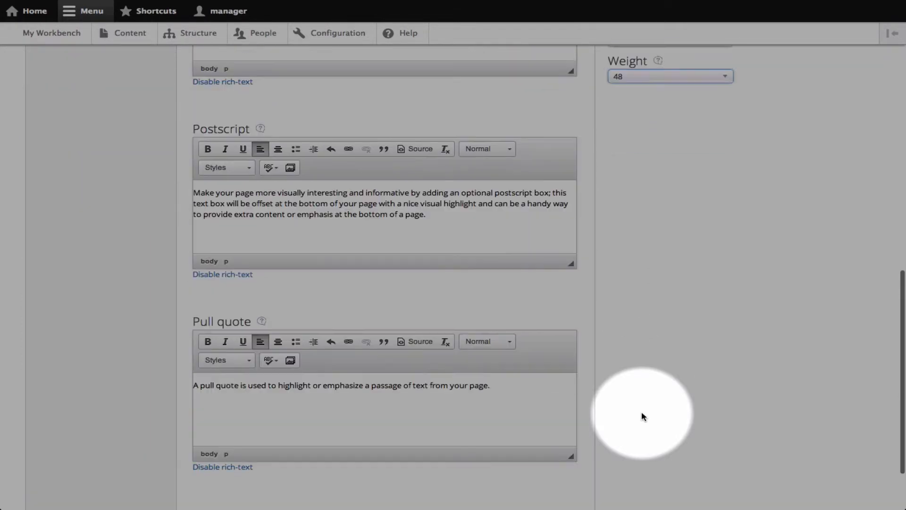
scroll(642, 416, "up", 10)
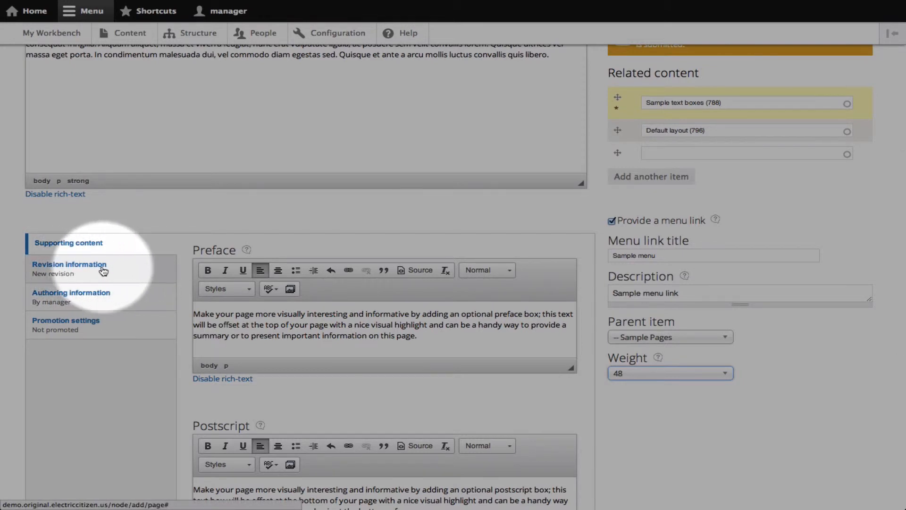
left_click(103, 270)
left_click(207, 285)
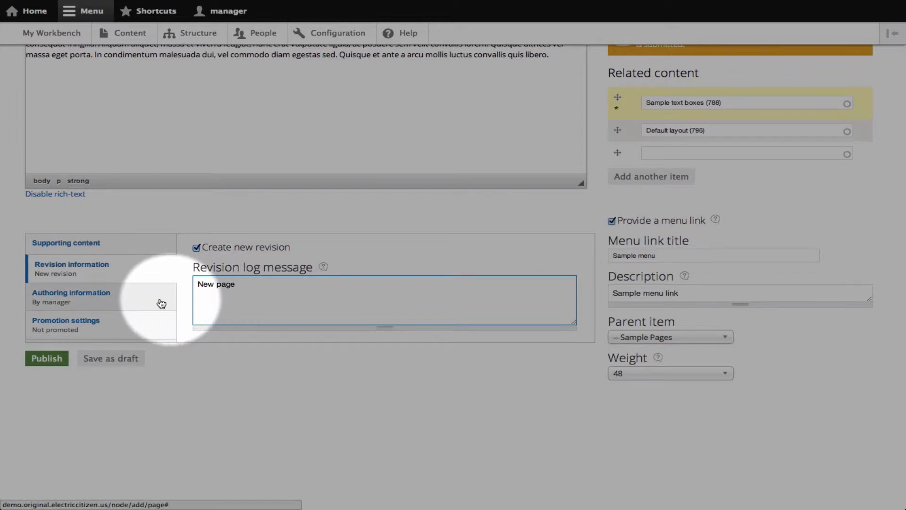
Review the page's authoring information, including the author and authored-on date fields, and its promotion settings
left_click(125, 295)
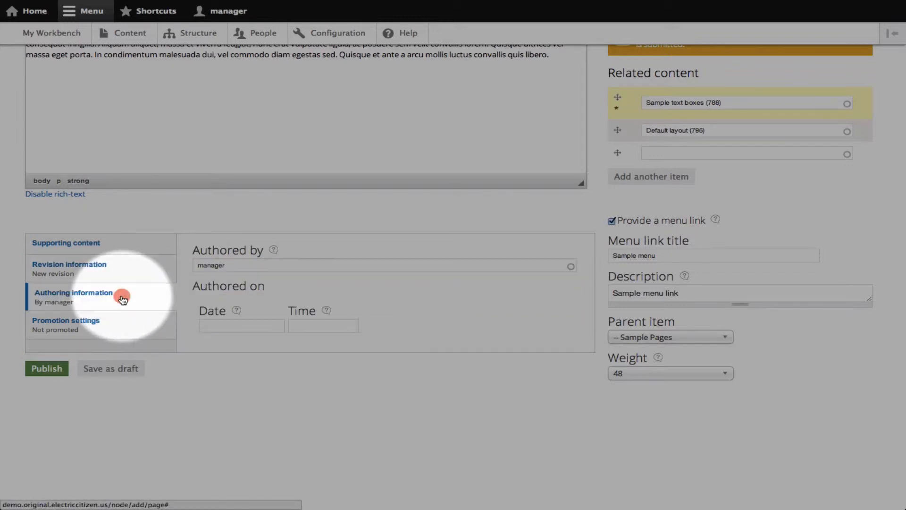
left_click(216, 322)
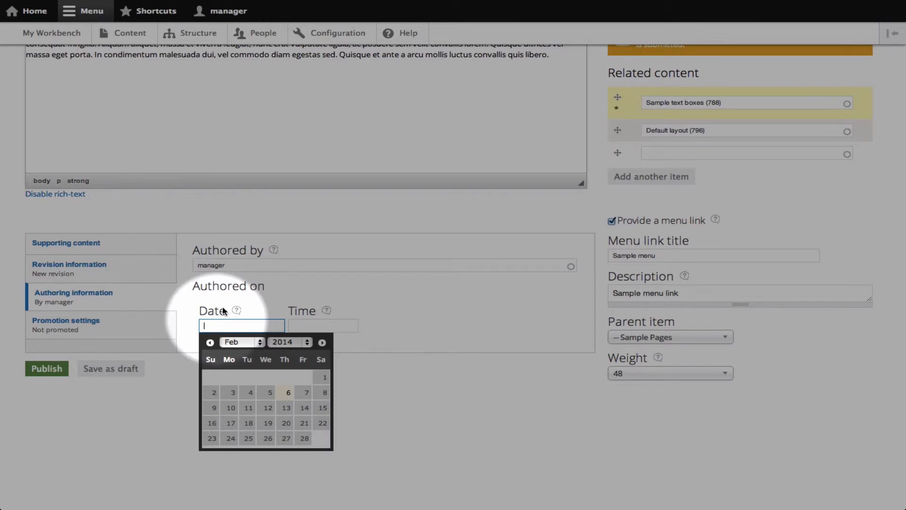
left_click(225, 265)
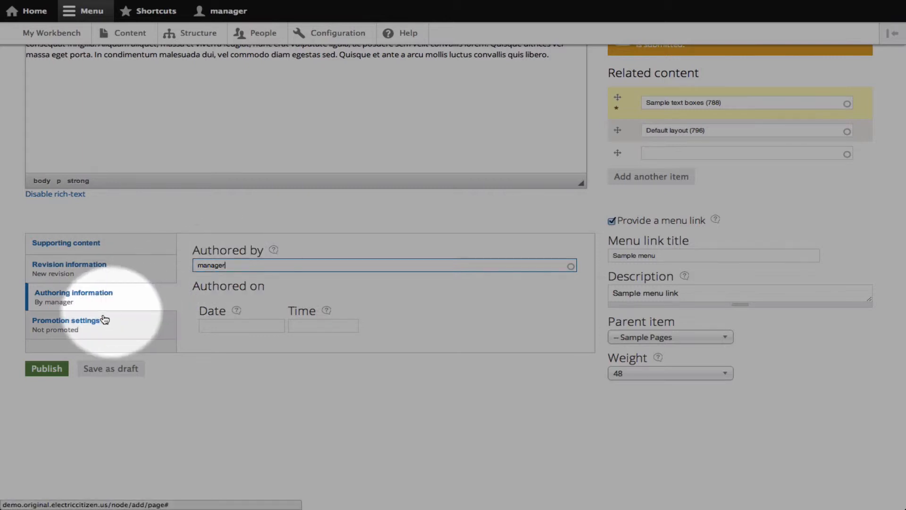
left_click(88, 325)
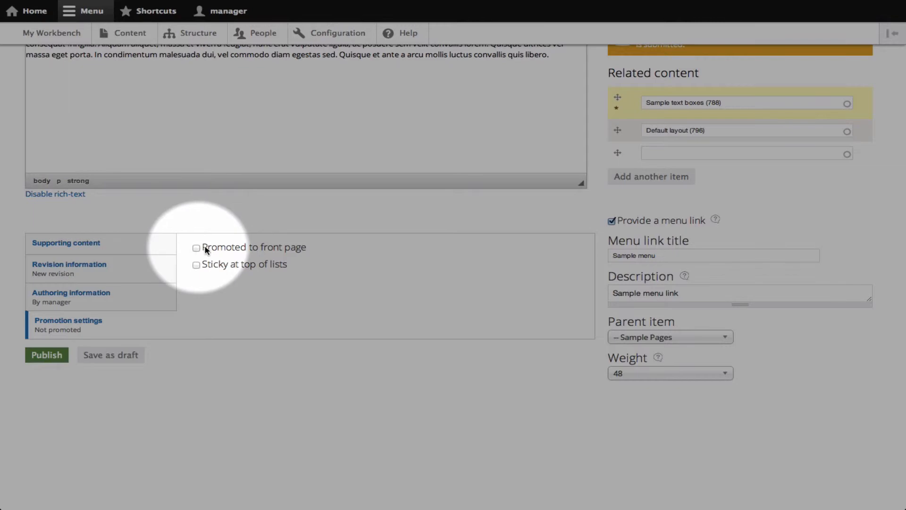
Save the new Basic page as a draft and check how it displays on the site and in the Sample Pages menu
scroll(228, 291, "up", 8)
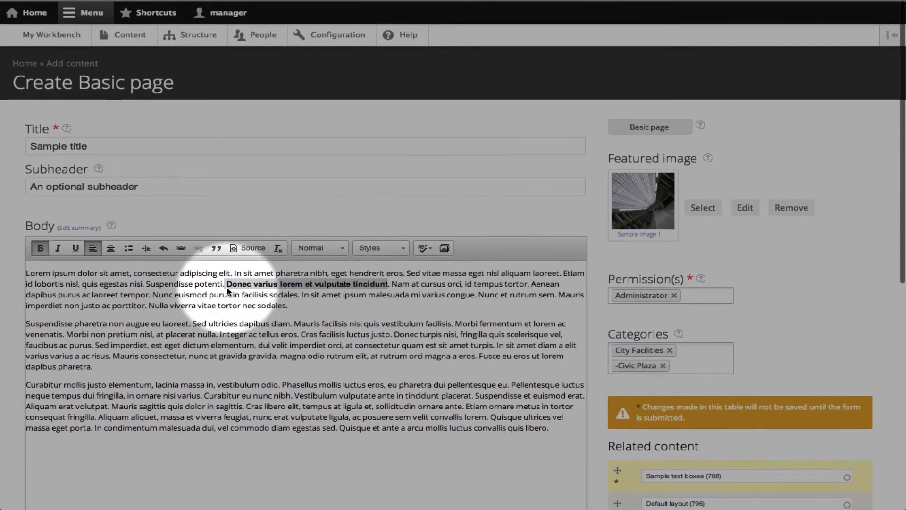
scroll(227, 290, "down", 8)
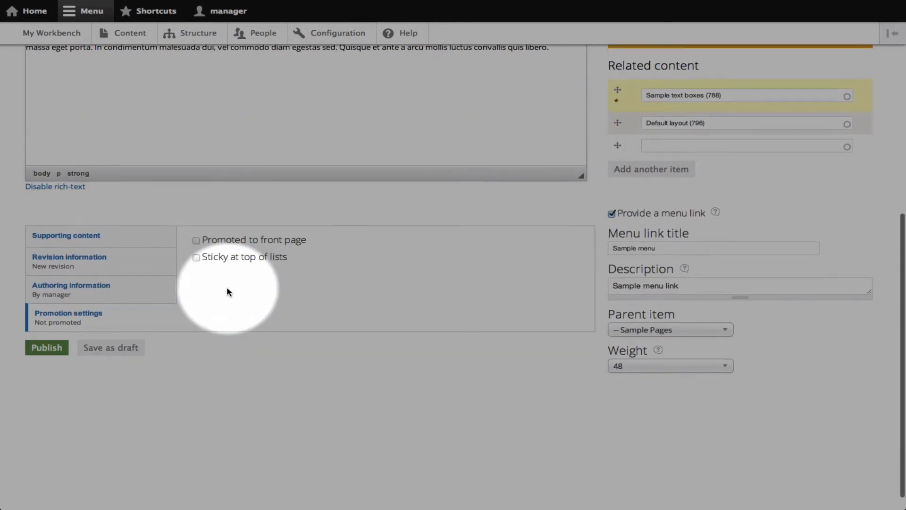
left_click(110, 352)
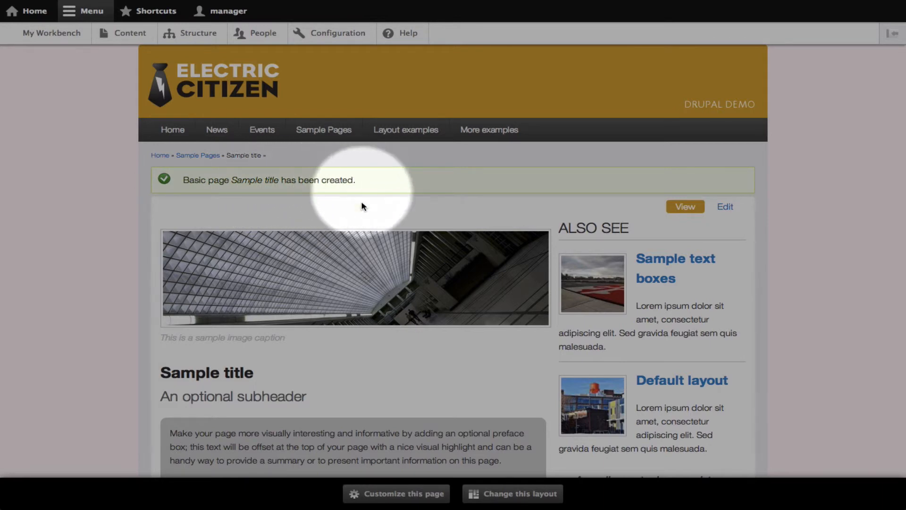
scroll(365, 227, "down", 3)
scroll(365, 227, "up", 3)
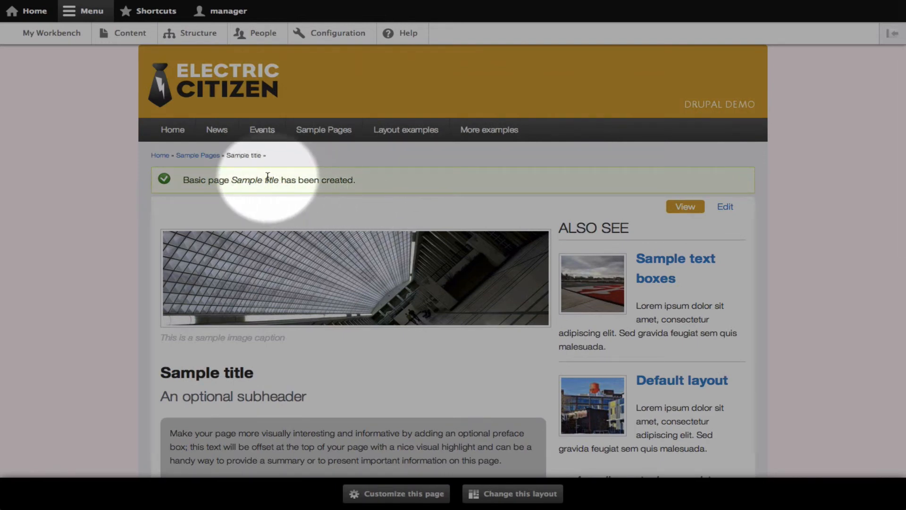
mouse_move(326, 137)
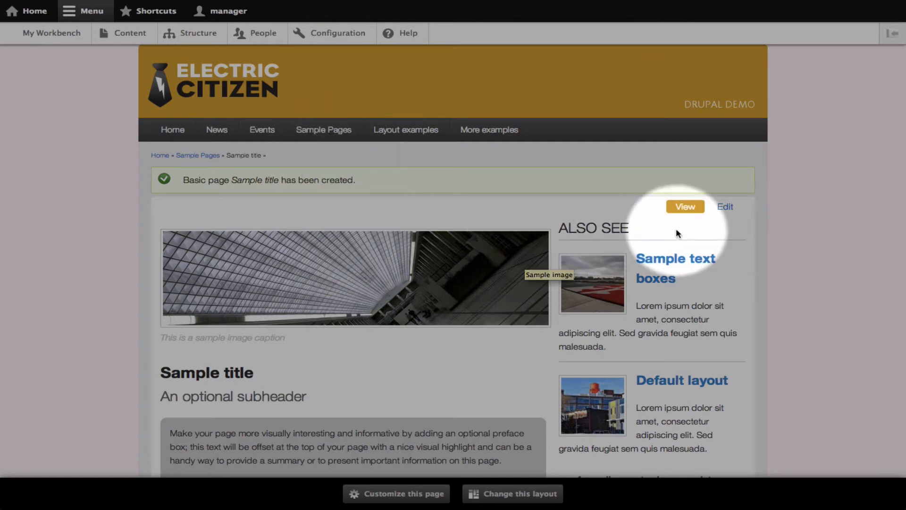
Reopen the draft page for editing and publish it
left_click(725, 208)
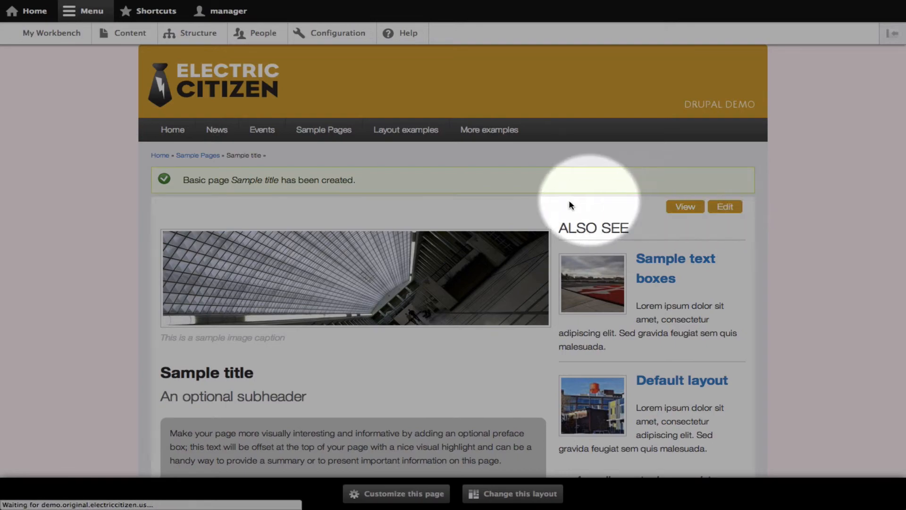
scroll(270, 243, "down", 15)
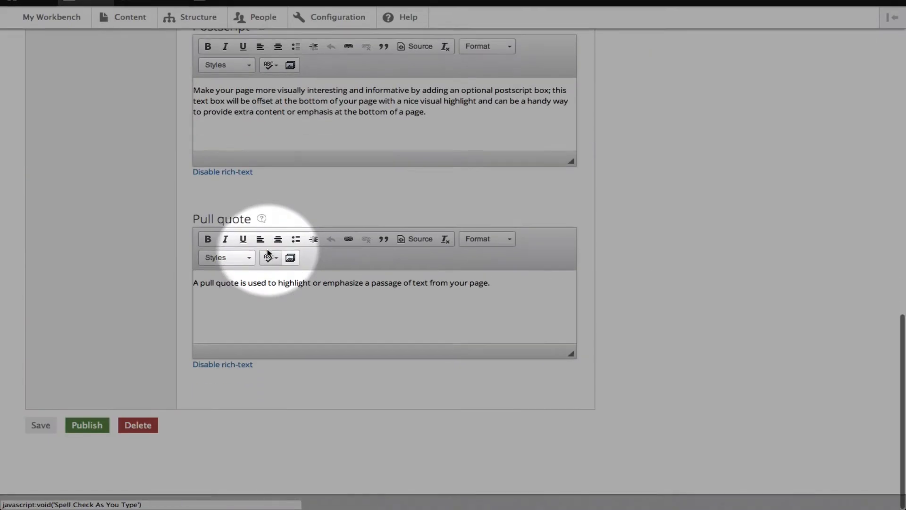
left_click(87, 441)
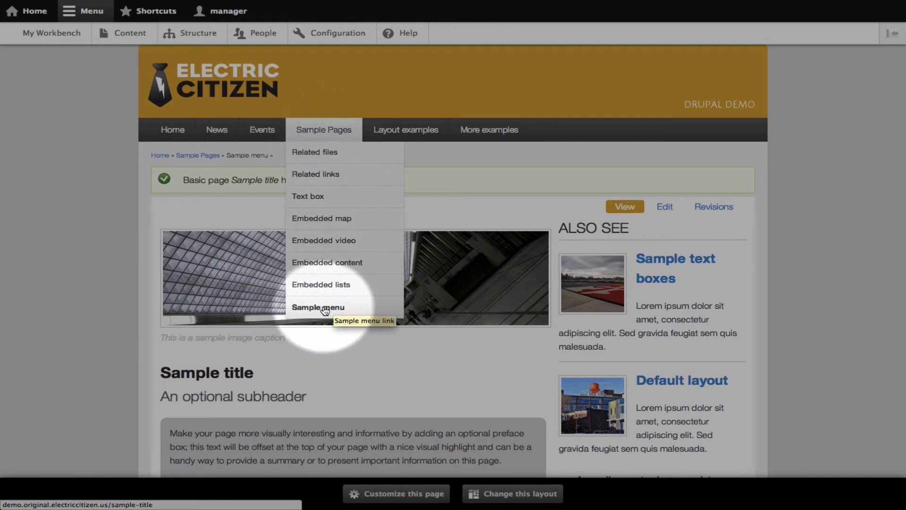
Examine the published page's featured image, title, preface, body, related content, pull quote, postscript and category links
scroll(332, 325, "down", 3)
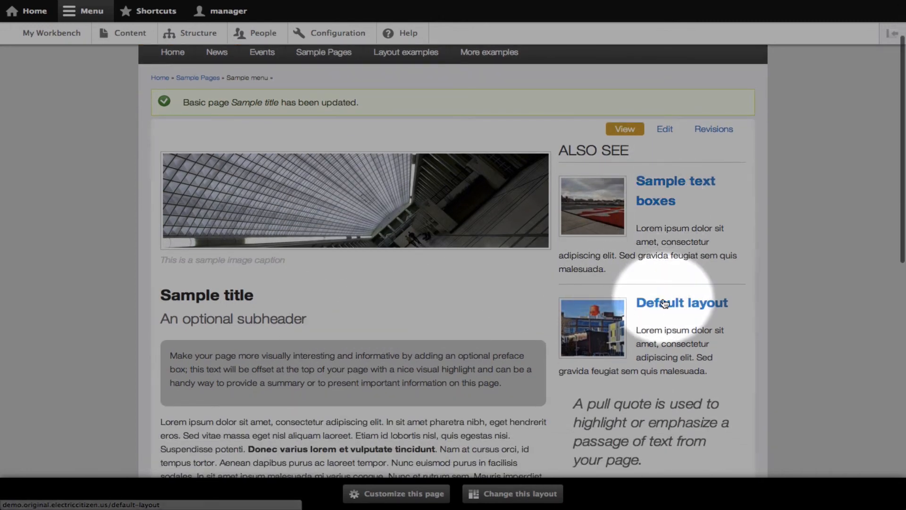
scroll(666, 307, "down", 2)
scroll(663, 311, "down", 2)
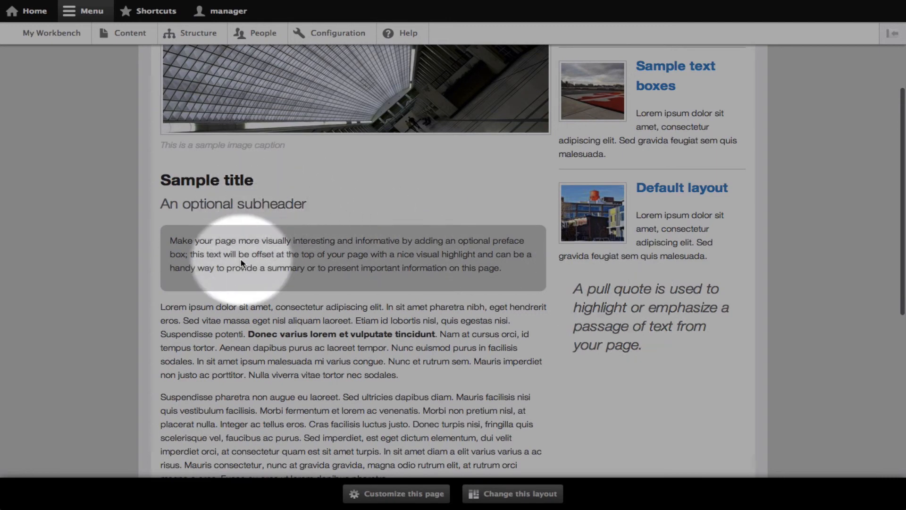
scroll(241, 262, "up", 3)
scroll(241, 263, "up", 2)
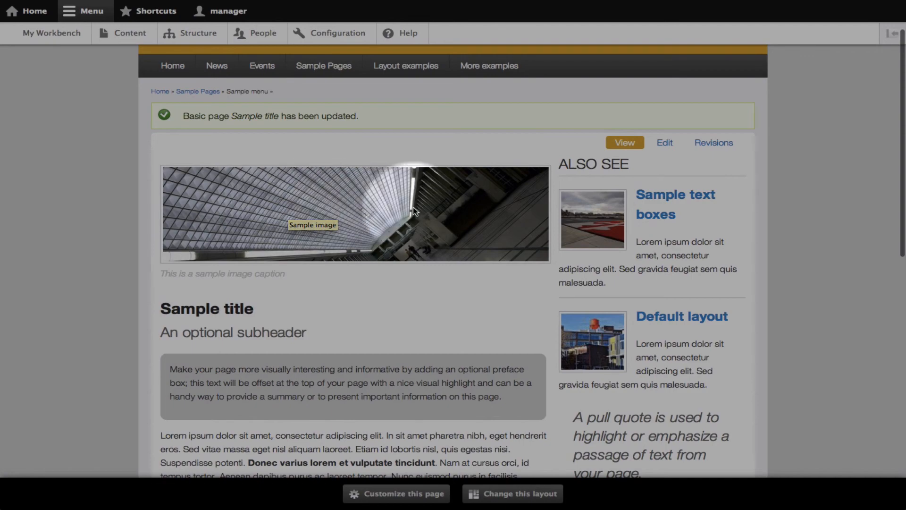
scroll(265, 284, "up", 2)
scroll(255, 333, "down", 4)
scroll(255, 333, "down", 15)
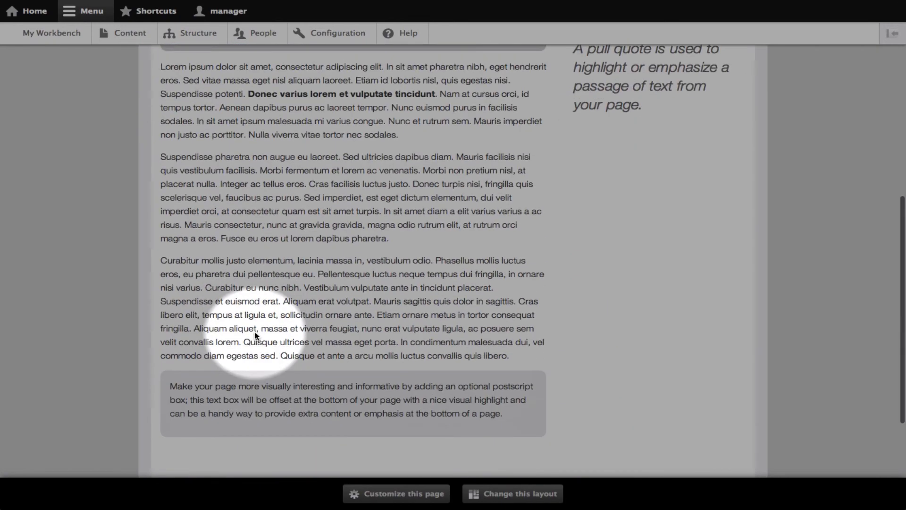
scroll(218, 331, "down", 3)
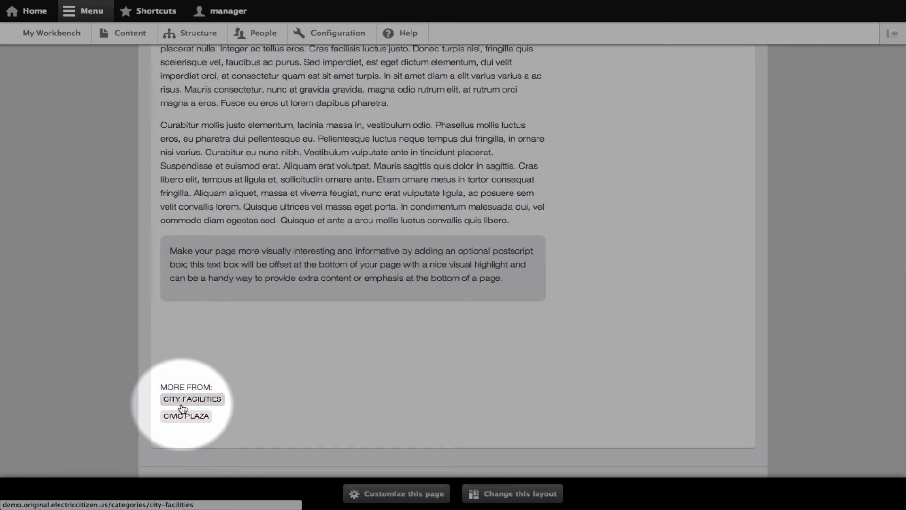
scroll(183, 406, "up", 15)
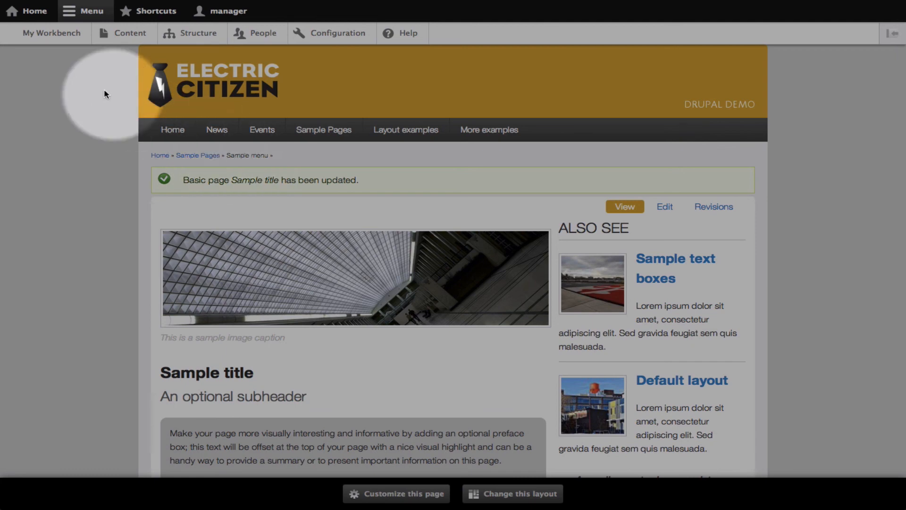
Go to My Workbench
left_click(51, 37)
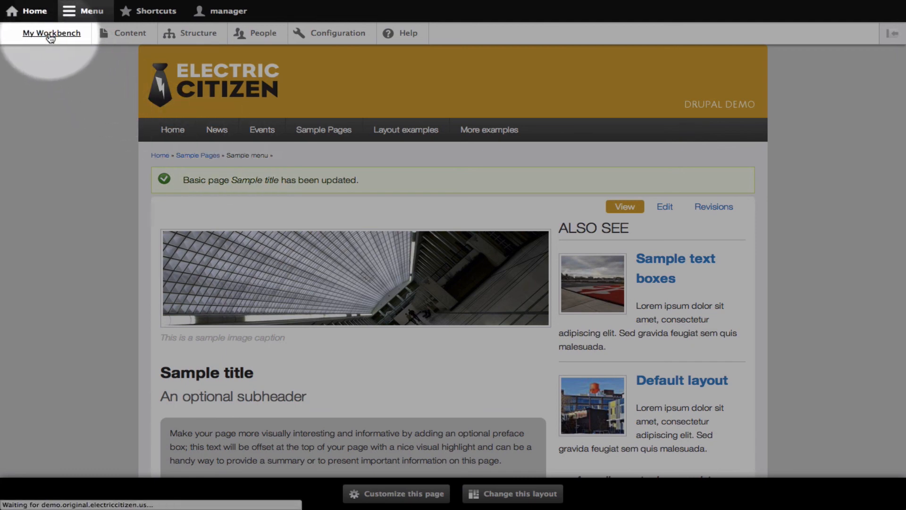